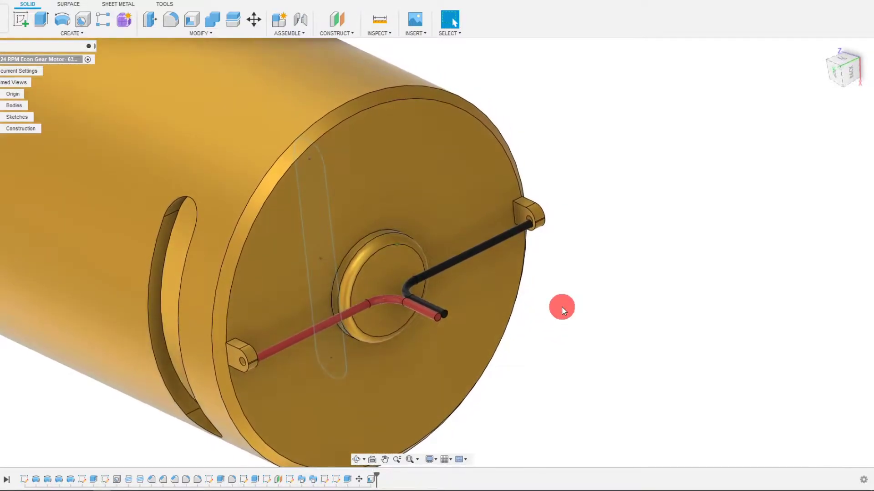
Step: Switch from the gear motor model to the open Tank Assembly Attempt 2 document
scroll(364, 260, "down", 2)
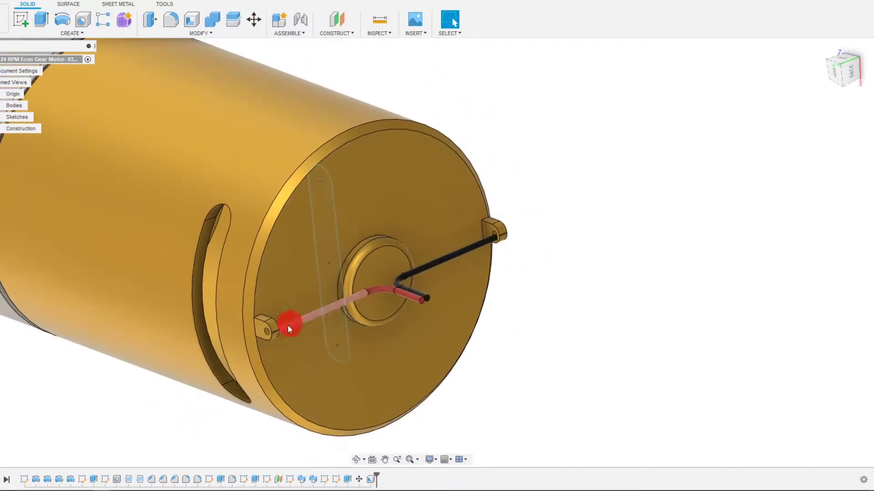
scroll(490, 363, "down", 5)
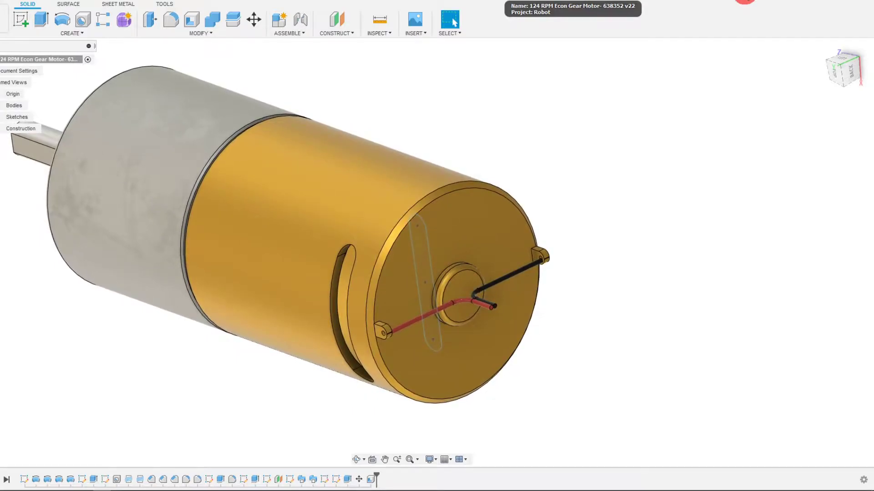
left_click(745, 1)
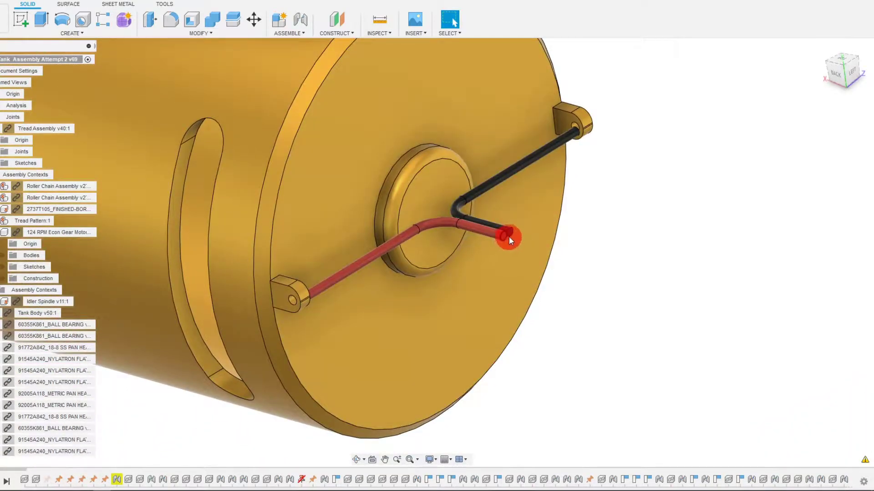
Step: Edit the 124 RPM Econ Gear Motor component in place within the tank assembly
scroll(507, 240, "down", 10)
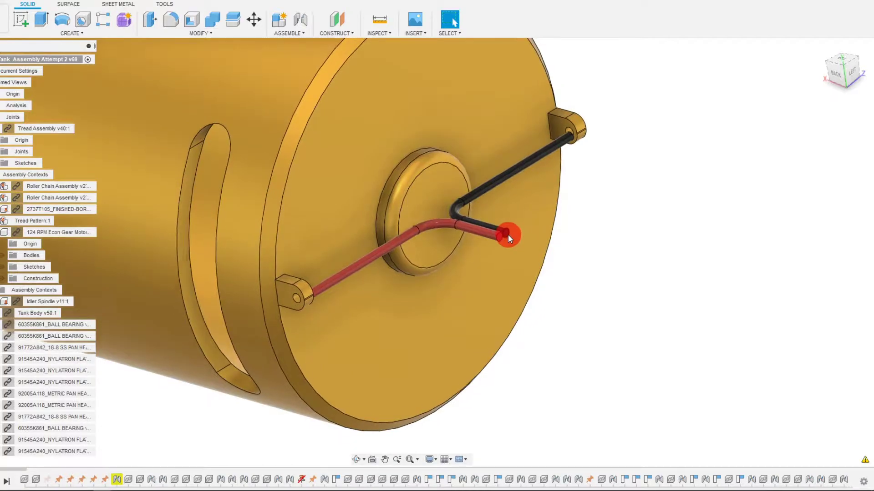
scroll(445, 244, "down", 5)
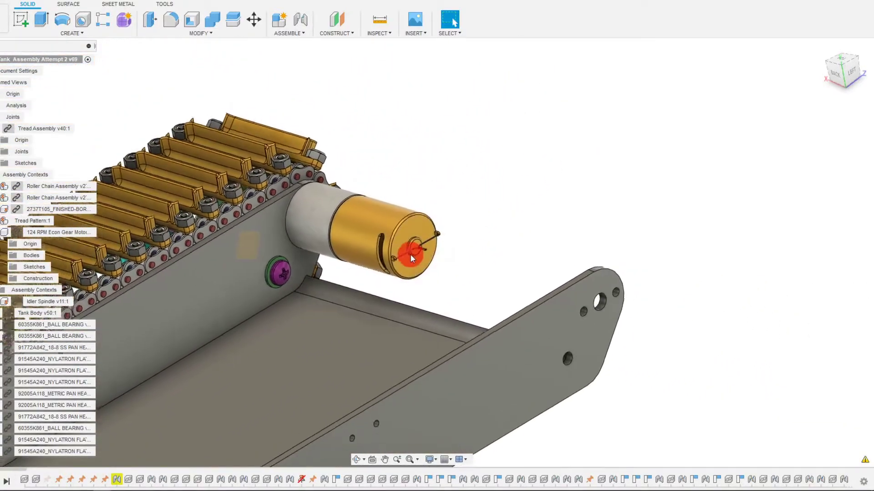
left_click(258, 390)
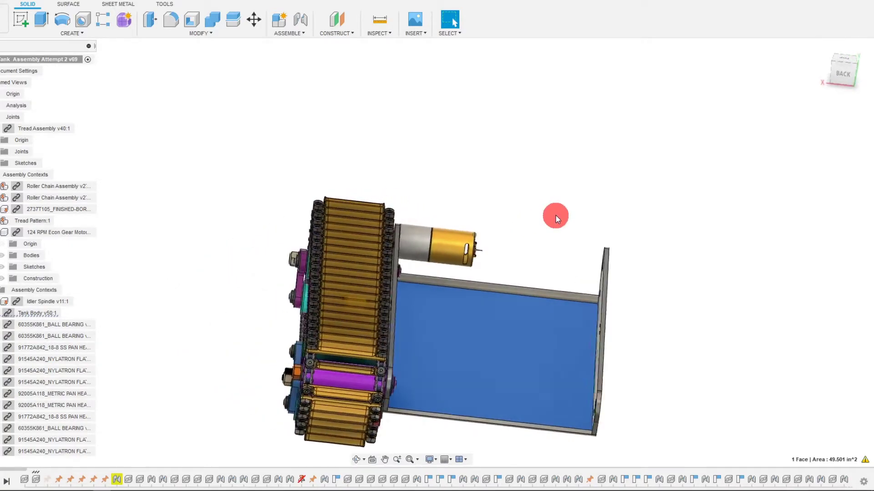
scroll(550, 223, "up", 10)
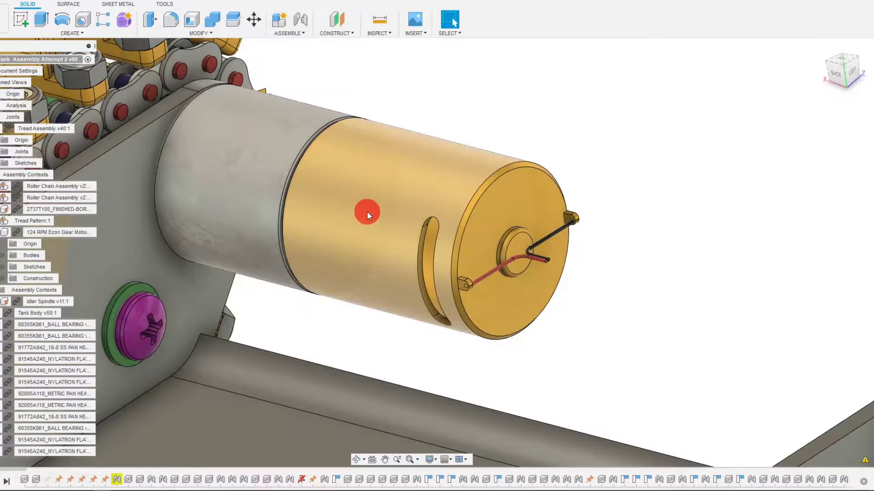
left_click(366, 211)
left_click(49, 232)
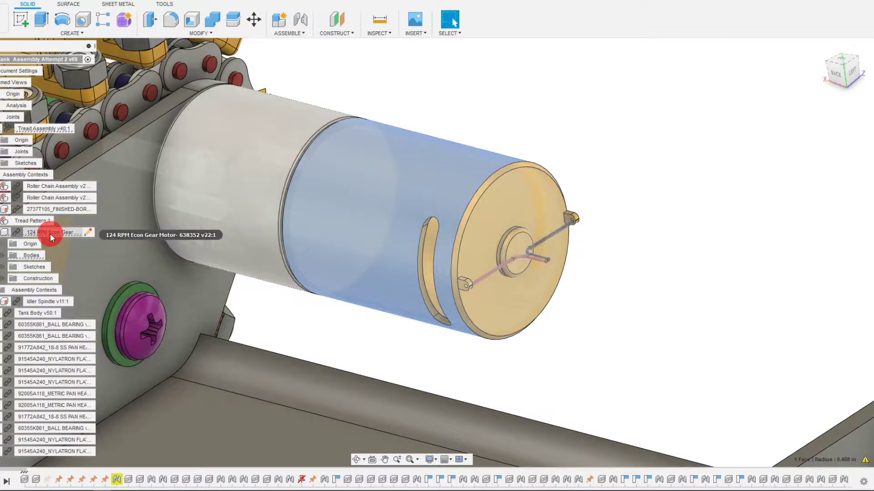
right_click(48, 234)
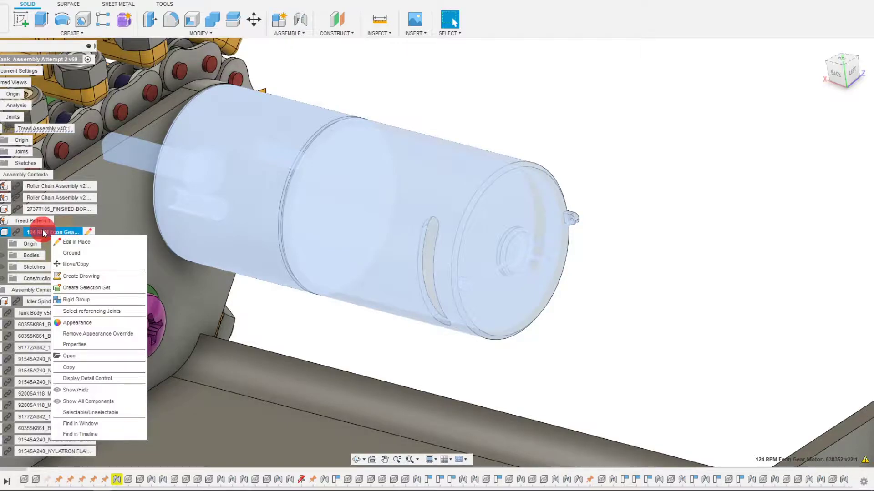
left_click(72, 242)
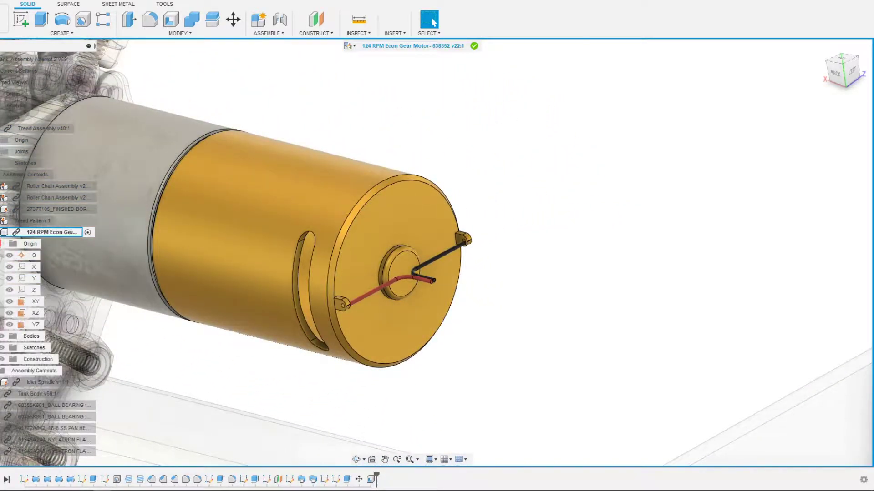
Step: Create a sketch on the motor's XZ plane and start a 3D fit-point spline just beyond the ends of the motor wires
left_click(22, 313)
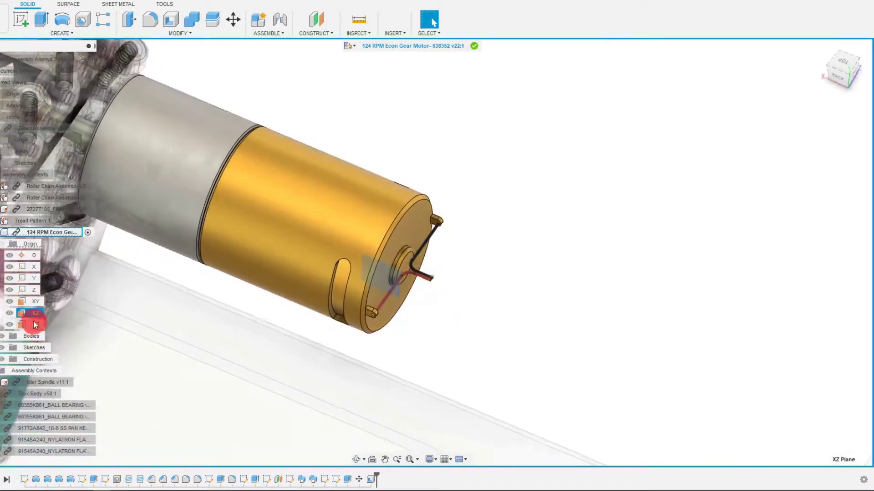
left_click(33, 314)
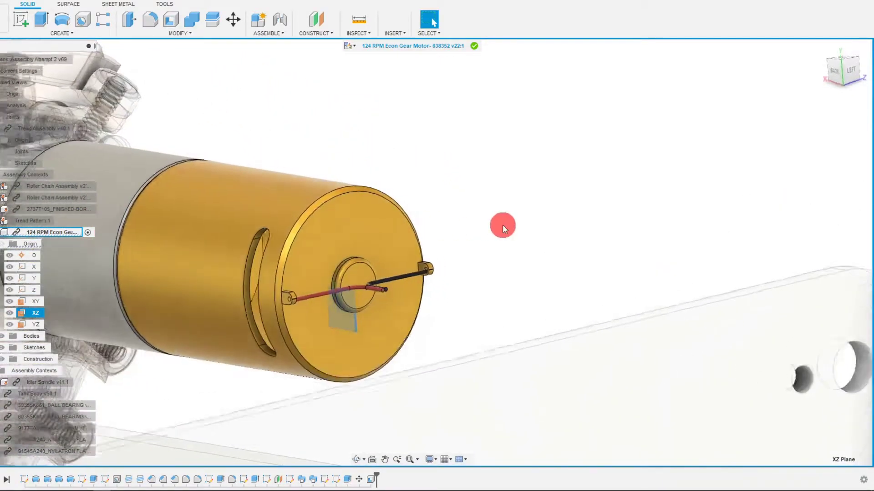
left_click(23, 23)
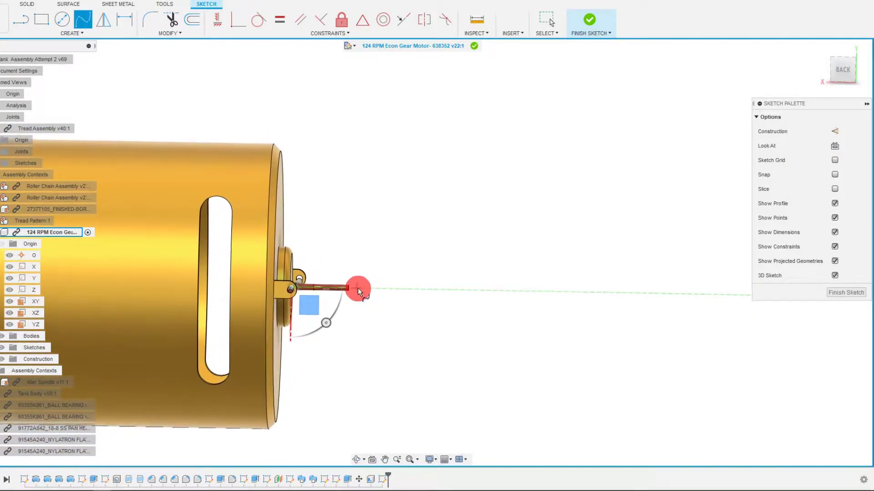
left_click(358, 288)
scroll(375, 301, "down", 3)
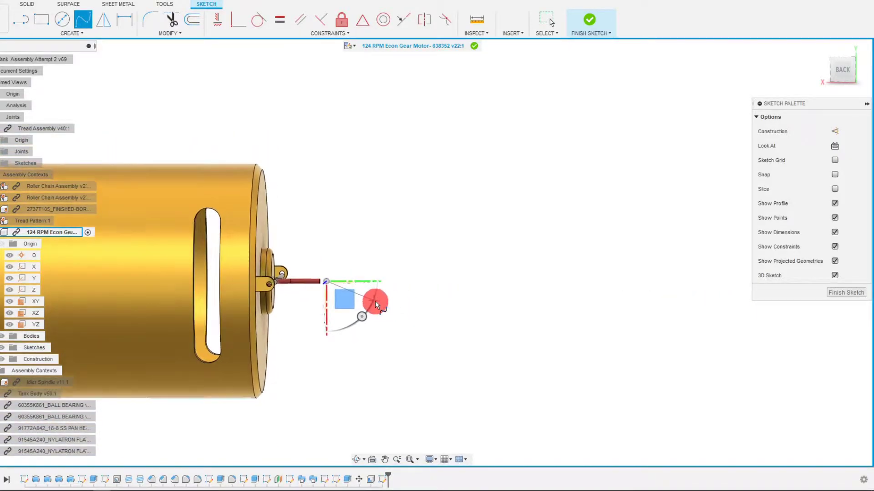
middle_click_drag(376, 301, 388, 306, "shift")
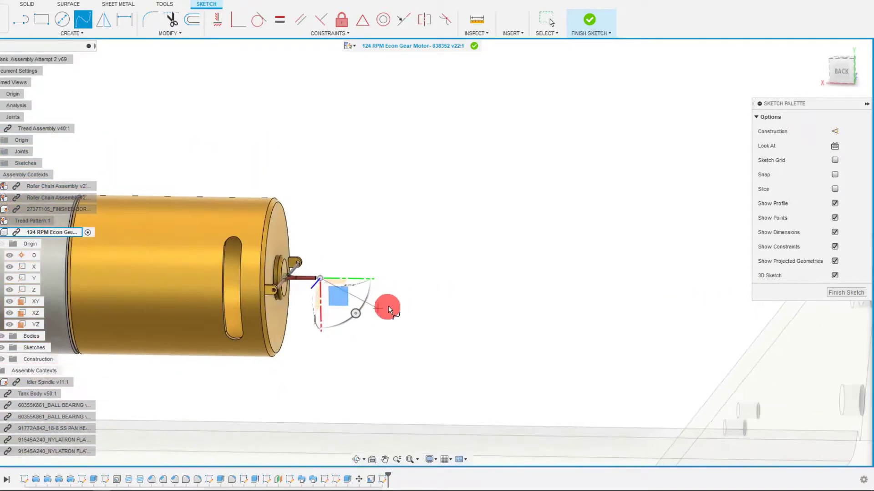
Step: Add two more spline points that curve the wire path outward and down from the motor toward the tank body's floor
left_click(432, 310)
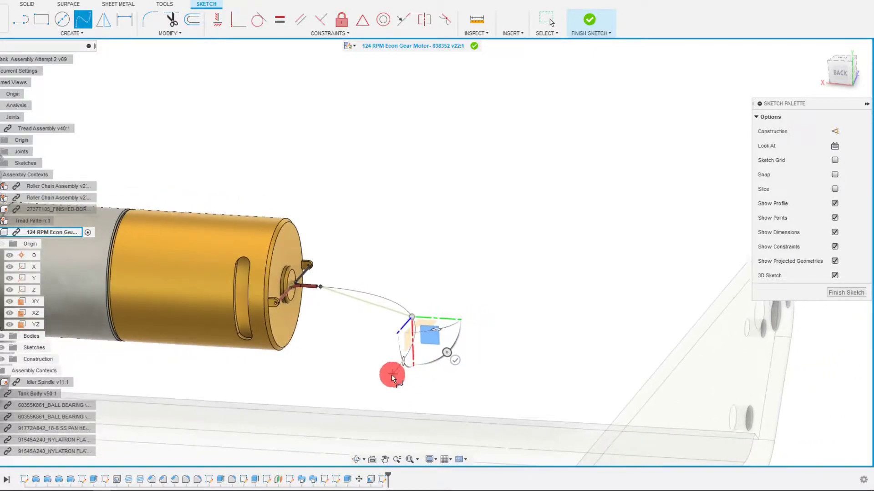
scroll(391, 375, "down", 1)
middle_click_drag(391, 375, 378, 376, "shift")
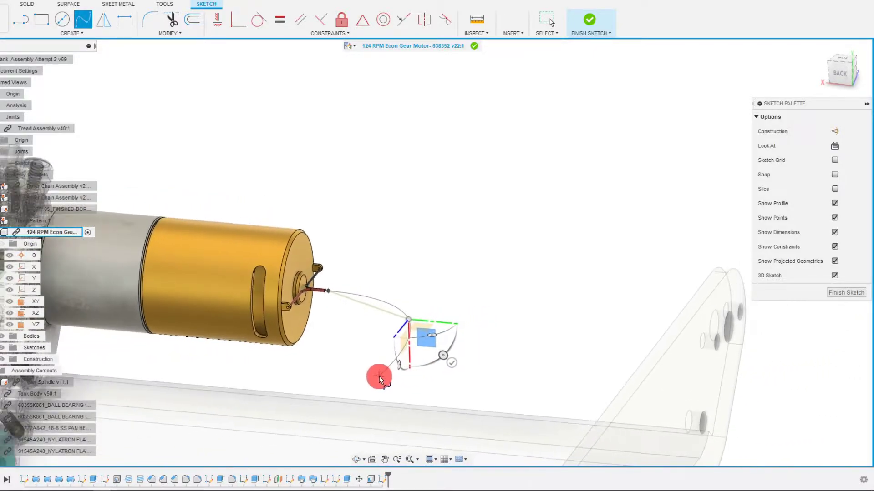
left_click(423, 379)
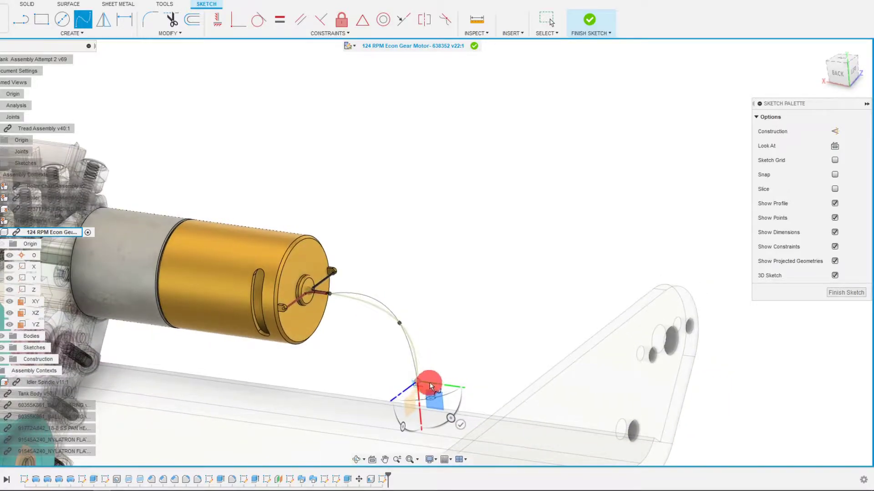
mouse_move(430, 386)
middle_mouse_down("shift")
mouse_move(454, 357)
mouse_move(441, 388)
middle_mouse_up("shift")
scroll(454, 357, "up", 2)
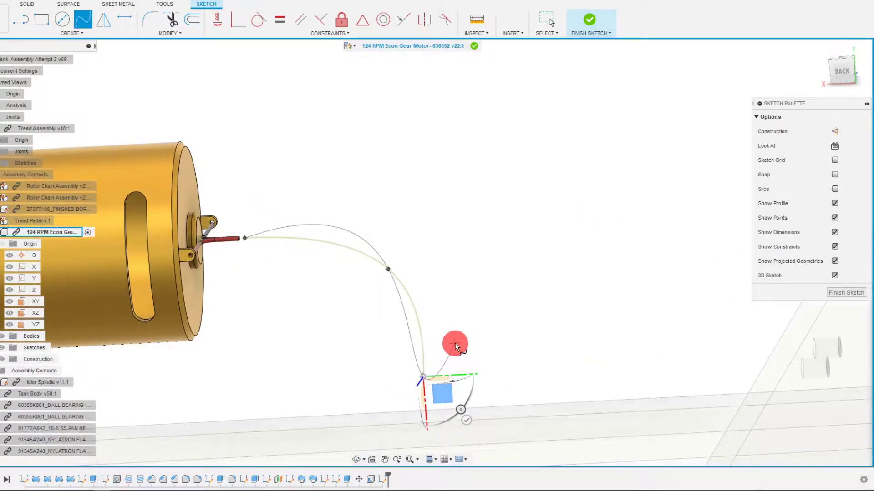
middle_click_drag(455, 343, 484, 321, "shift")
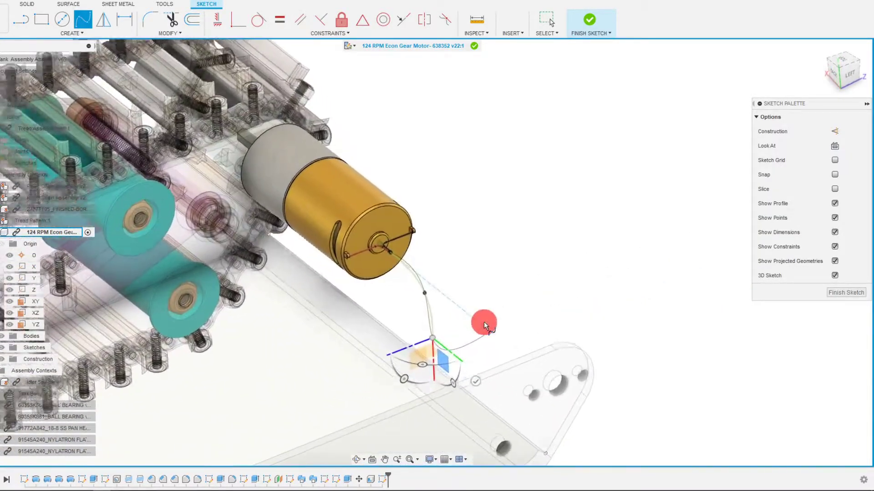
scroll(484, 321, "up", 3)
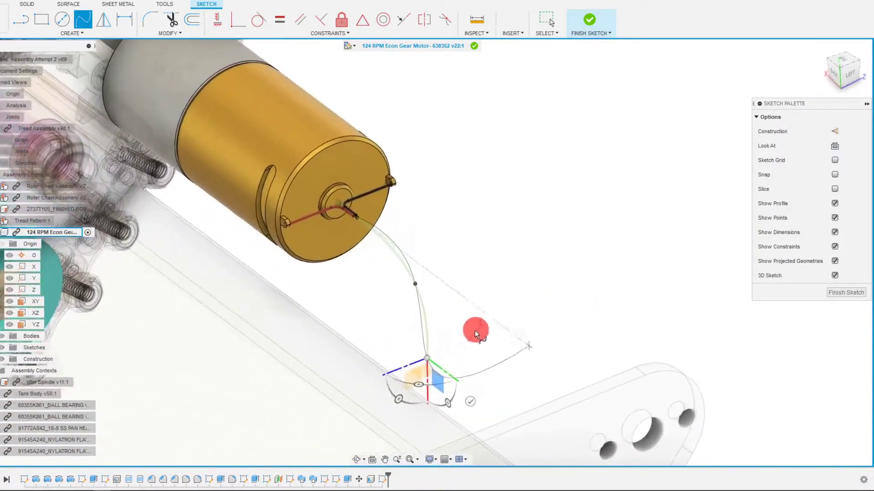
mouse_move(335, 400)
middle_mouse_down("shift")
mouse_move(305, 401)
mouse_move(313, 379)
mouse_move(411, 379)
mouse_move(422, 385)
mouse_move(416, 392)
mouse_move(482, 405)
mouse_move(524, 400)
mouse_move(485, 347)
mouse_move(481, 362)
middle_mouse_up("shift")
Step: Extend the spline with three points running lengthwise along the tank body, away from the motor, and end it there
left_click(413, 373)
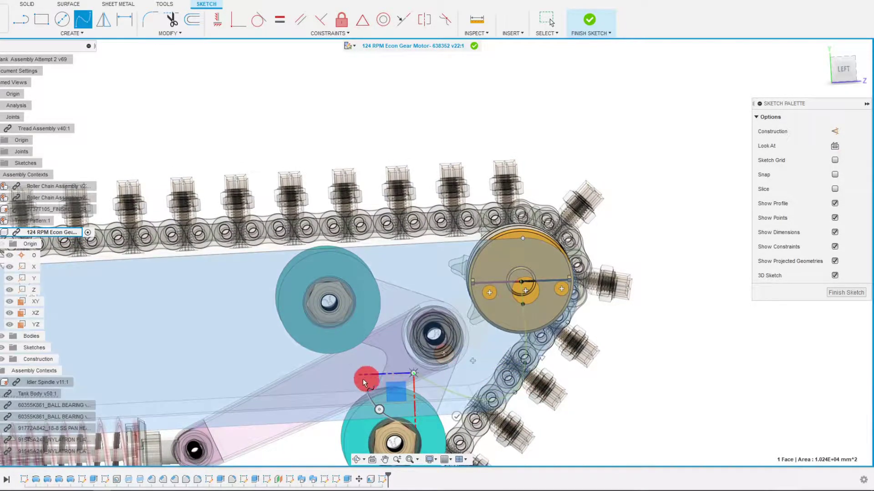
left_click(312, 384)
left_click(233, 386)
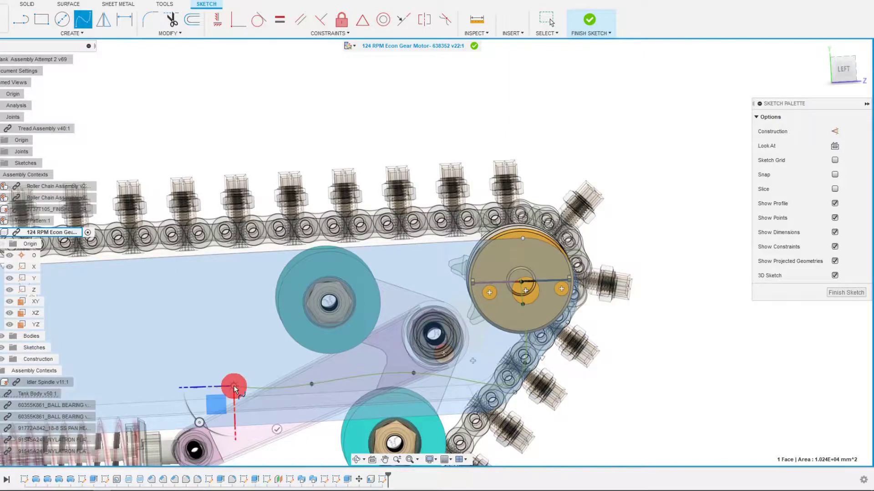
right_click(233, 386)
left_click(259, 391)
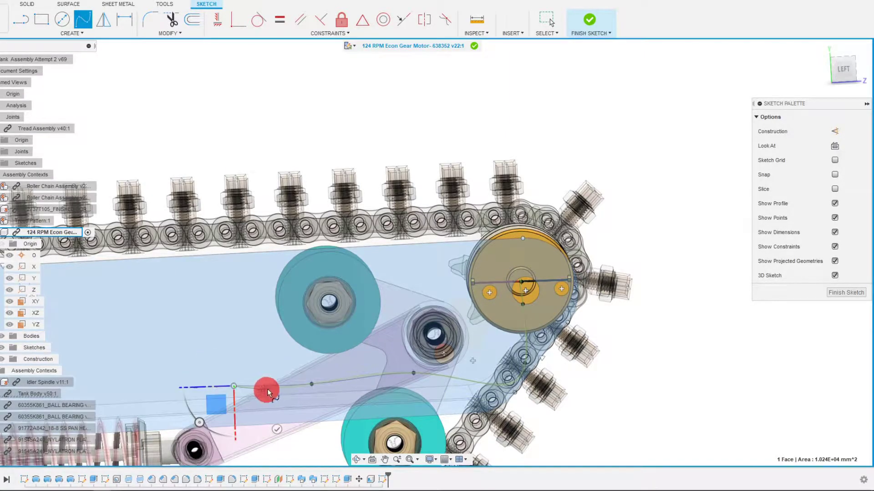
Step: Find Sketch12 among the motor's sketches and examine the spline's path from above
middle_click_drag(551, 350, 567, 346, "shift")
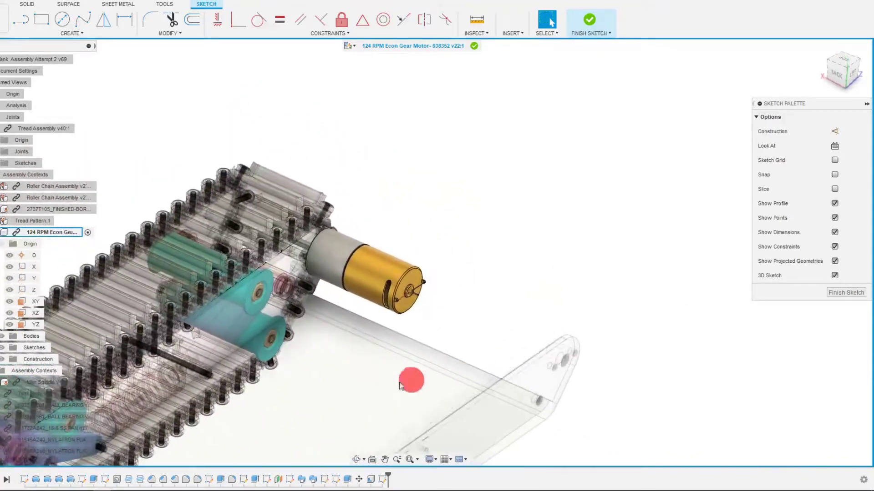
scroll(38, 333, "down", 1)
scroll(34, 335, "down", 2)
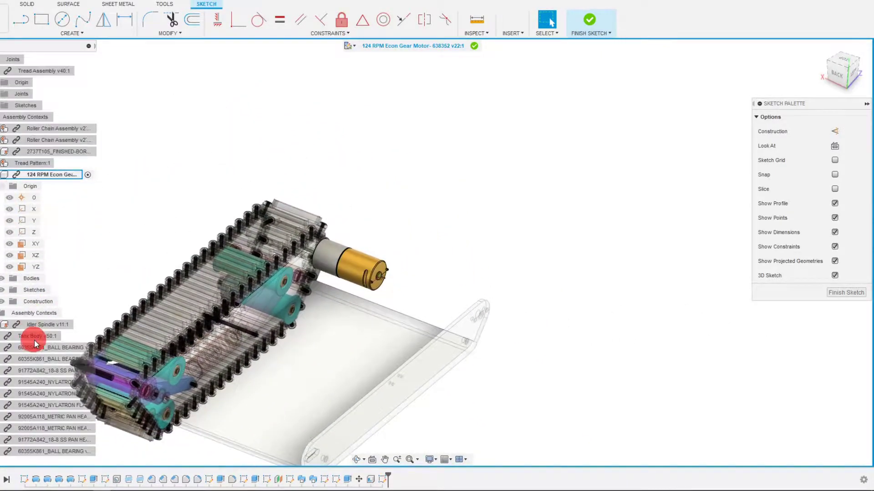
scroll(32, 335, "up", 2)
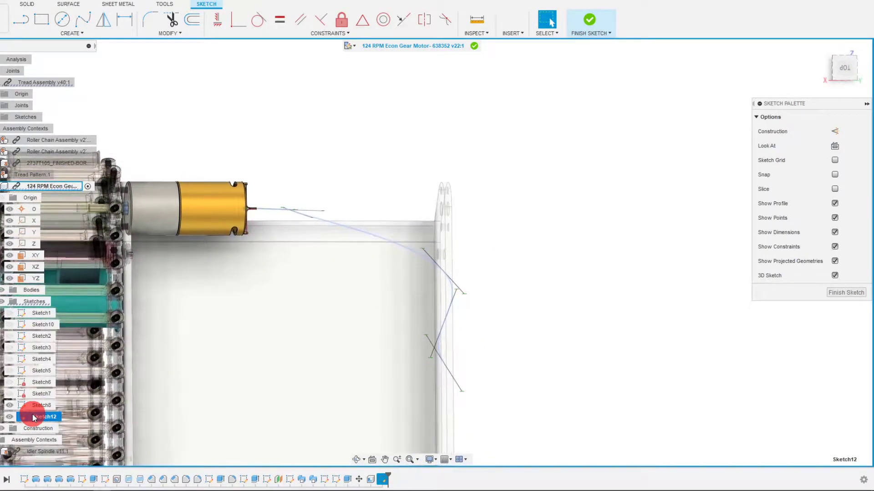
right_click(36, 419)
left_click(25, 417)
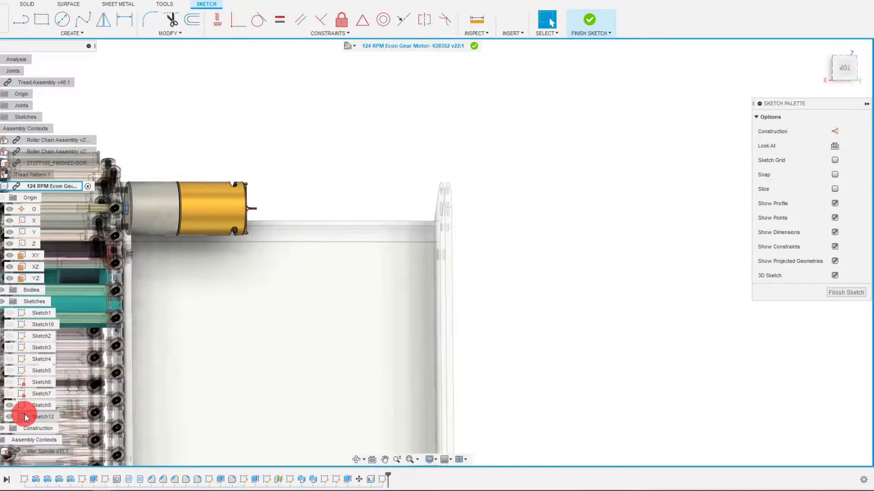
Step: Finish the sketch, leave in-place editing of the motor and save the tank assembly
left_click(590, 21)
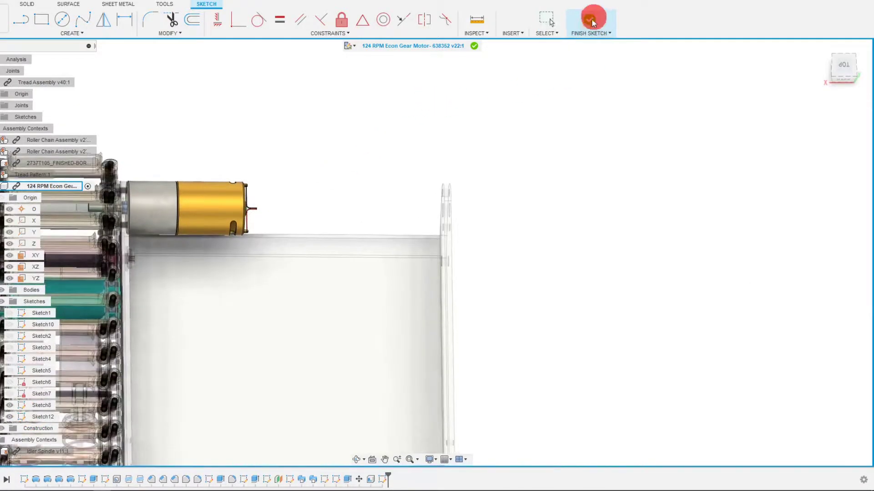
left_click(475, 46)
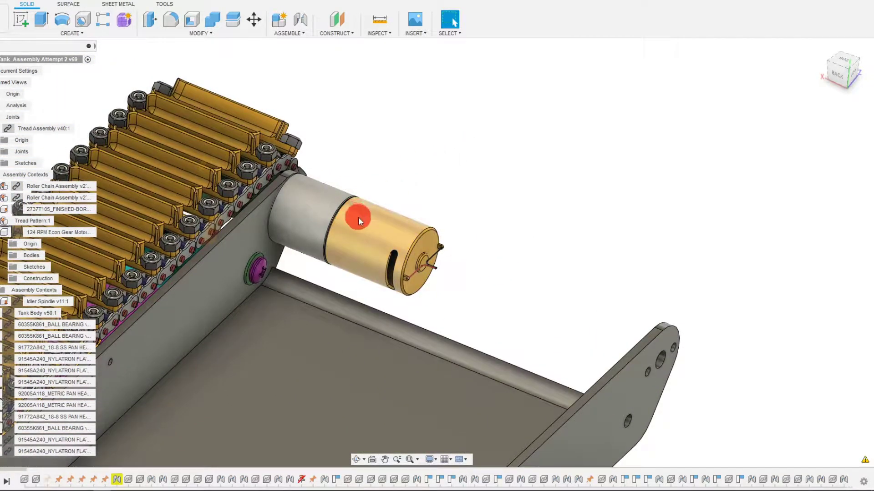
key("ctrl+s")
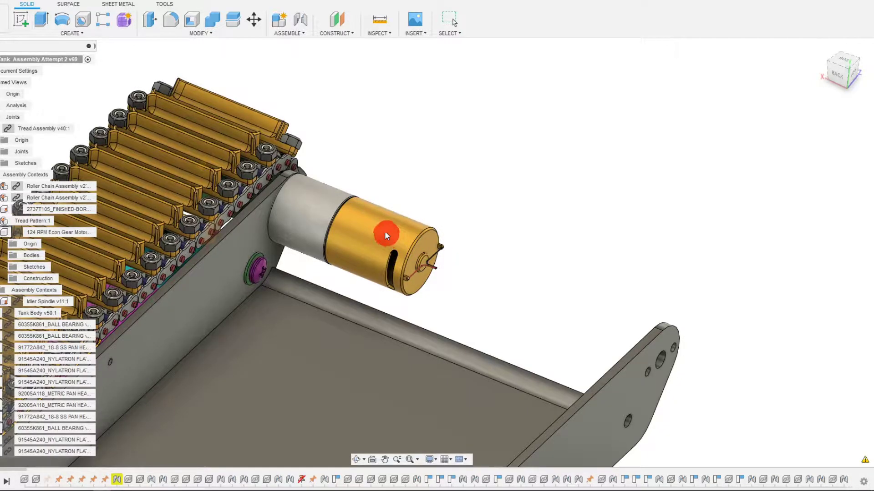
Step: Open the 124 RPM Econ Gear Motor component from the tank assembly in its own document
left_click(358, 223)
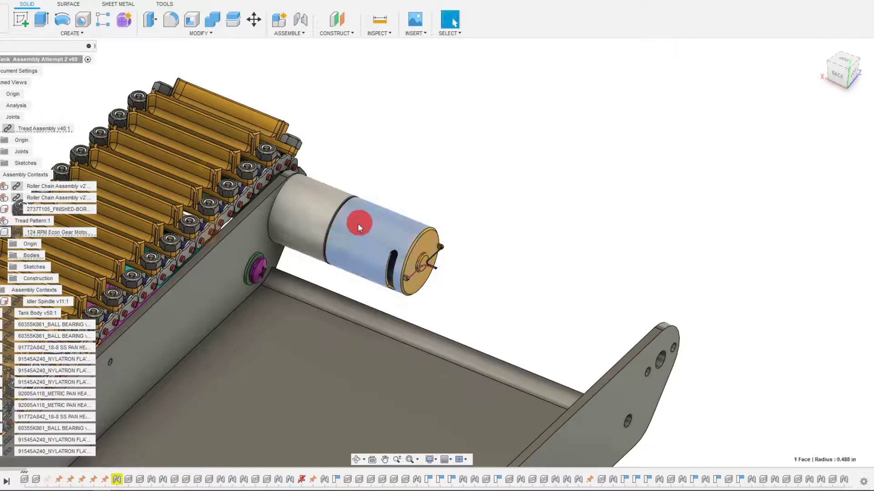
left_click(42, 231)
right_click(42, 232)
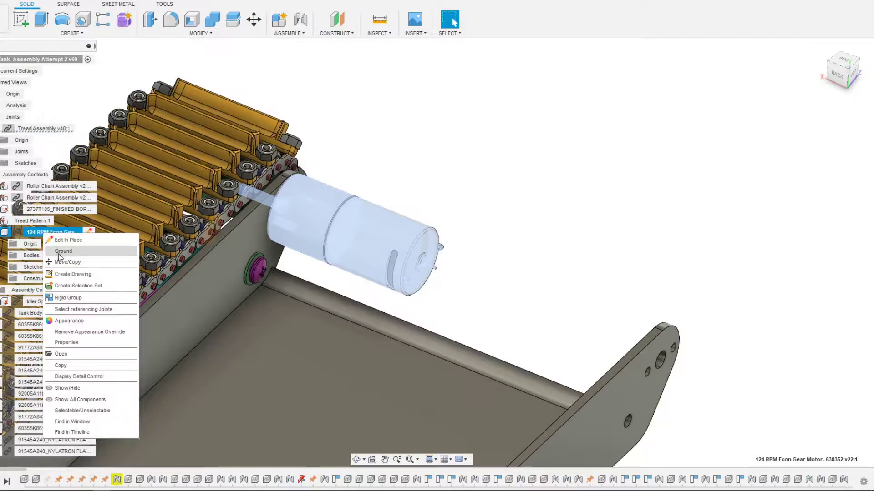
left_click(64, 354)
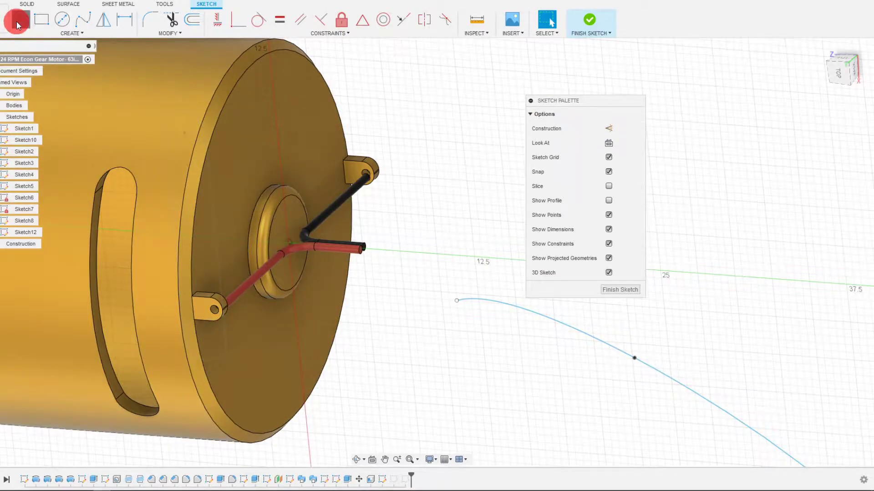
Step: Sketch a short straight line from the motor's wire ends outward along the motor axis
left_click(17, 23)
left_click(363, 264)
left_click(364, 247)
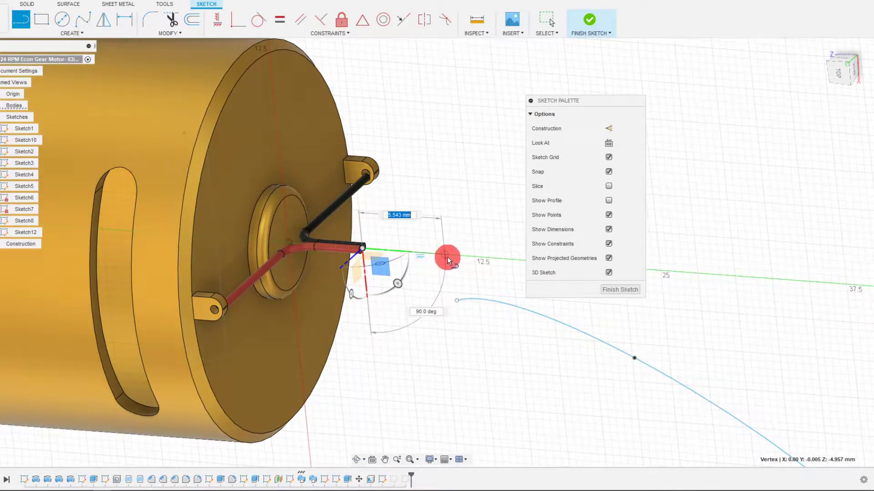
left_click_drag(435, 257, 435, 256)
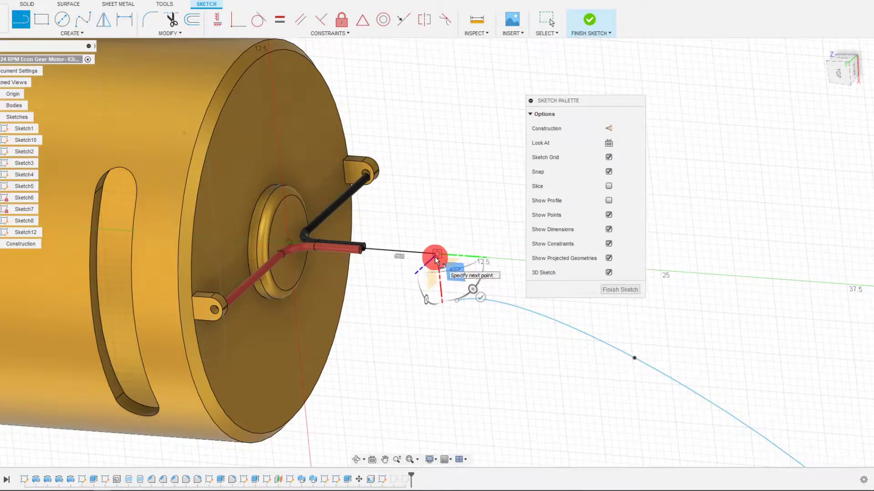
key("Escape")
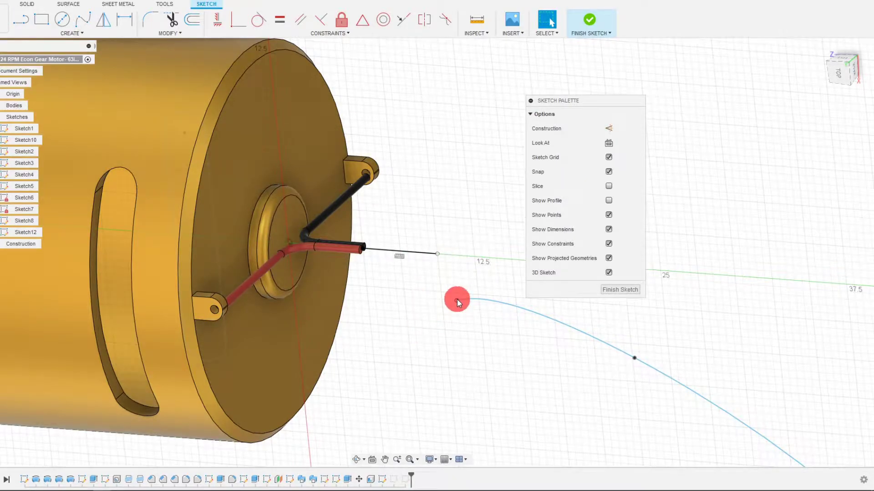
Step: Make the spline's start point coincident with the line's free end and the spline tangent to the line
left_click(457, 300)
left_click(438, 255)
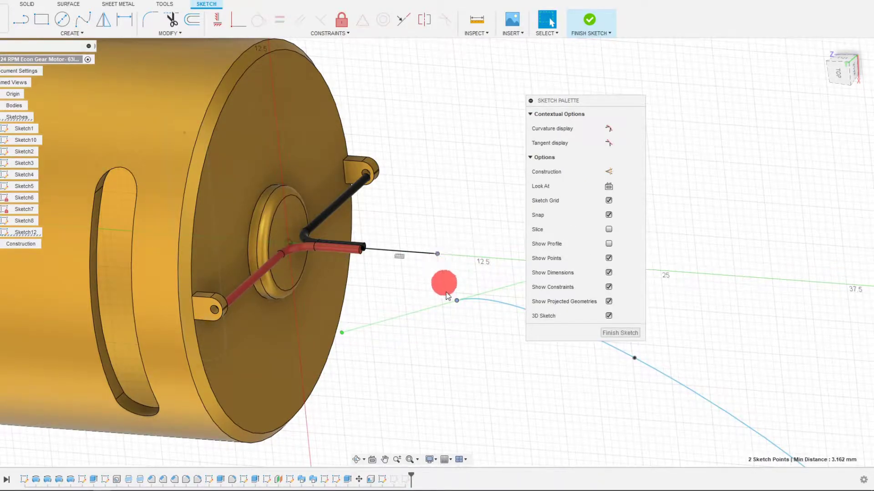
left_click(235, 26)
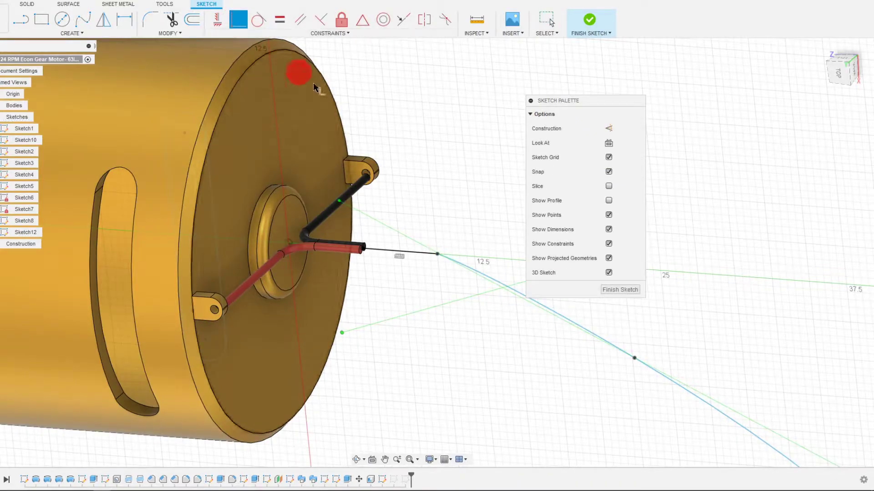
left_click(466, 265)
left_click(414, 253)
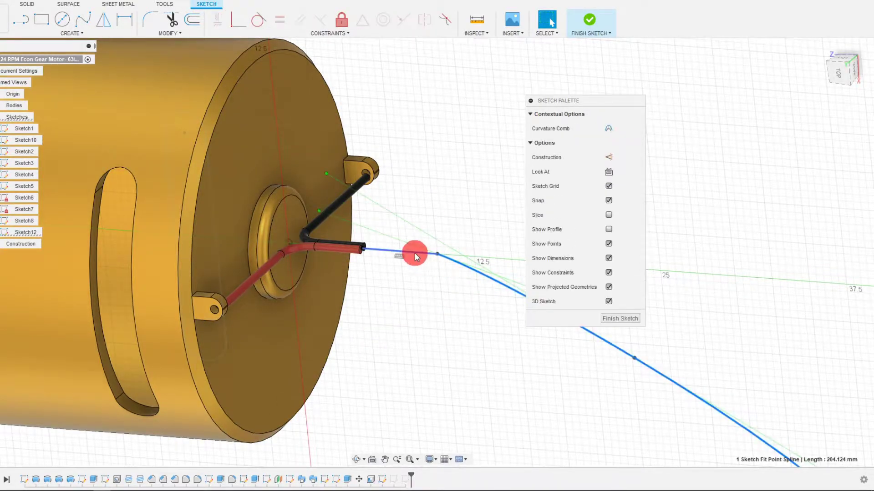
left_click(257, 24)
Step: Reposition the spline's second point, viewed from above, to smooth the curve leaving the straight line
scroll(357, 259, "down", 5)
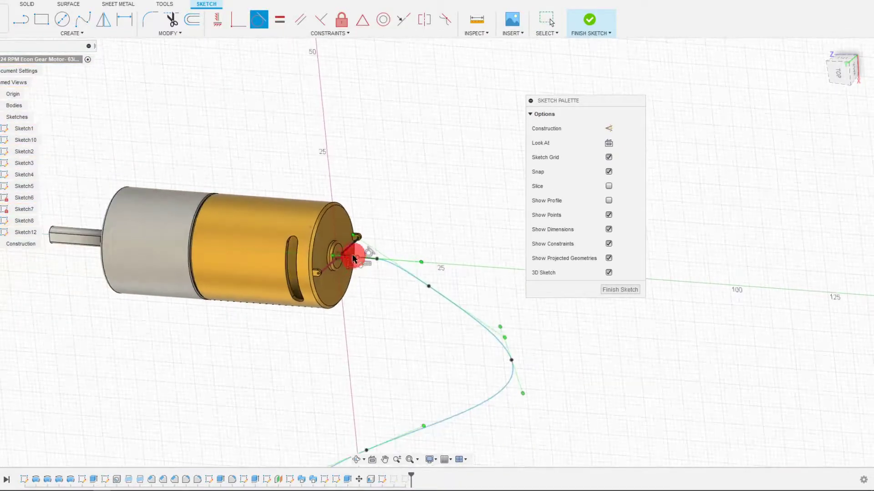
scroll(426, 266, "up", 2)
middle_click_drag(369, 318, 395, 272, "shift")
left_click(399, 270)
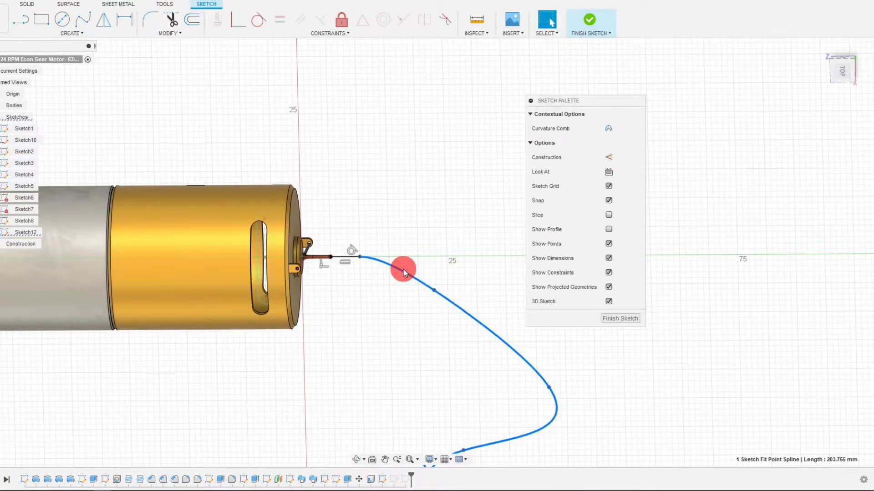
left_click(449, 275)
scroll(450, 275, "up", 1)
left_click_drag(433, 288, 428, 276)
left_click(429, 304)
scroll(427, 304, "down", 1)
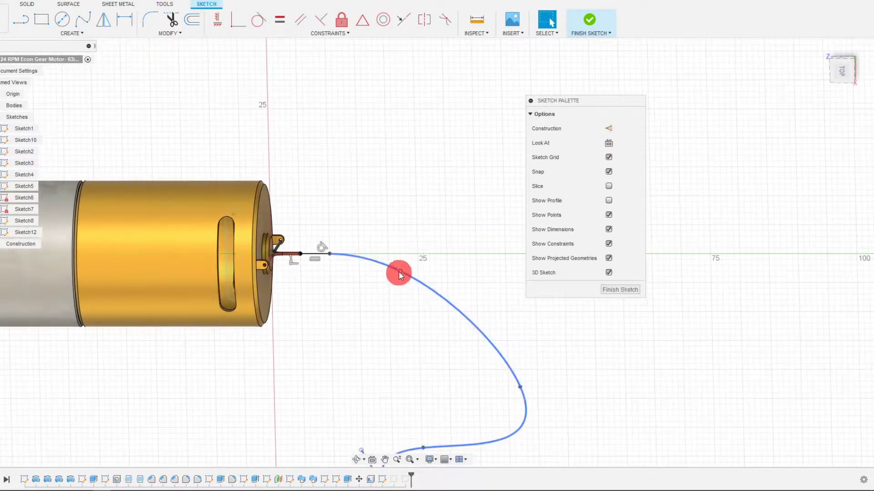
left_click(400, 272)
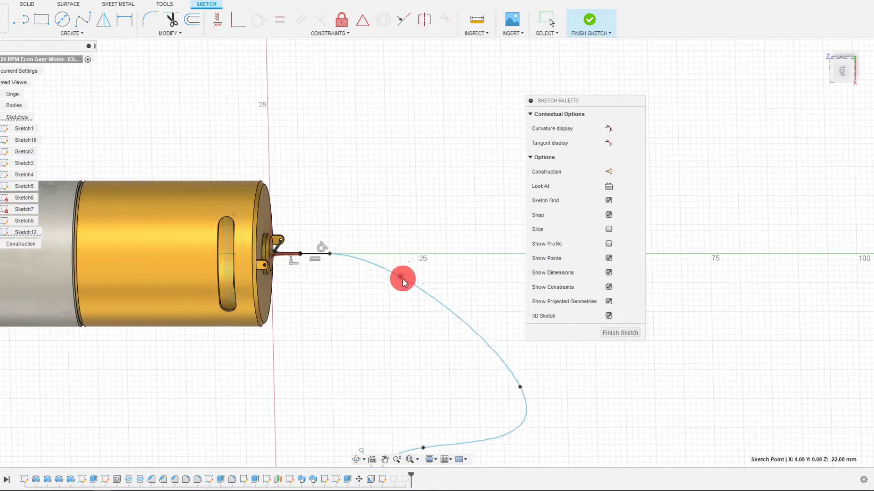
Step: Reposition the spline's fourth point to smooth the lower bend and activate the tangent handle at that point
middle_click_drag(404, 271, 445, 374, "shift")
left_click_drag(445, 373, 442, 348)
middle_click_drag(443, 348, 454, 391, "shift")
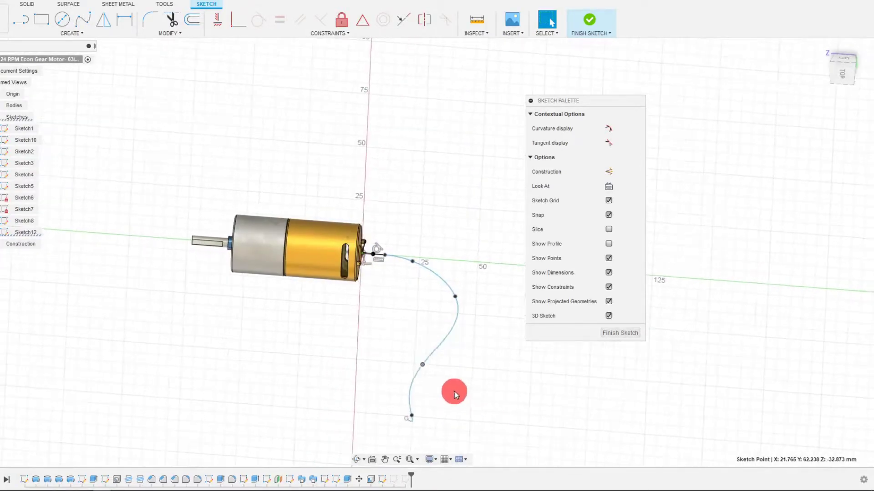
left_click(424, 366)
mouse_move(367, 359)
middle_mouse_down("shift")
mouse_move(364, 383)
mouse_move(348, 340)
mouse_move(375, 361)
mouse_move(379, 350)
middle_mouse_up("shift")
left_click(336, 334)
left_click(341, 354)
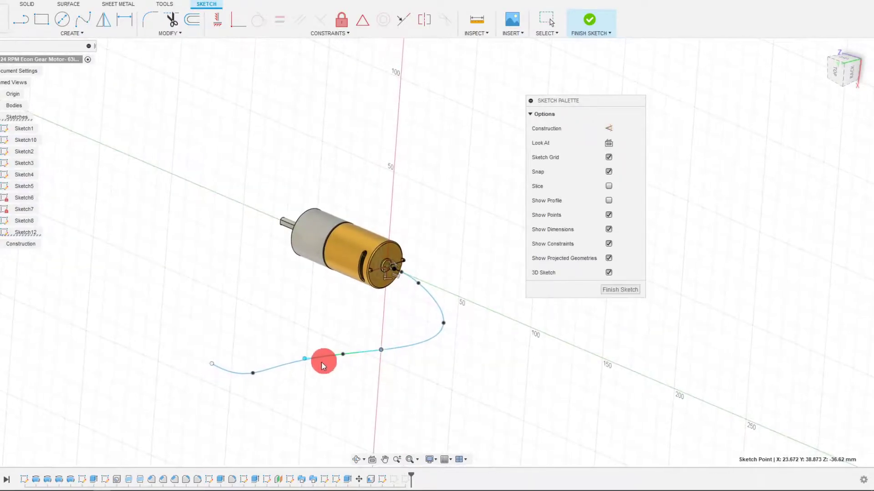
left_click(444, 385)
Step: Reopen Sketch12 and move the tangent handle at the spline's fourth point 0.984 mm in X using Move/Copy
double_click(371, 479)
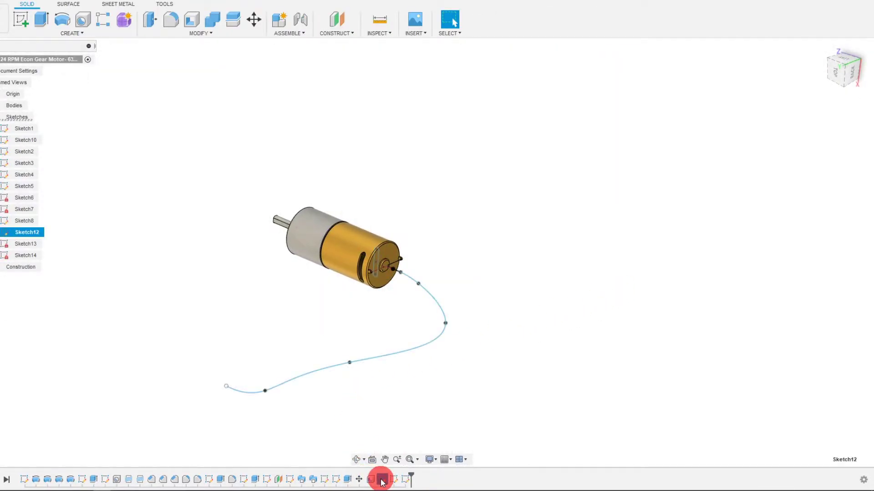
left_click(348, 364)
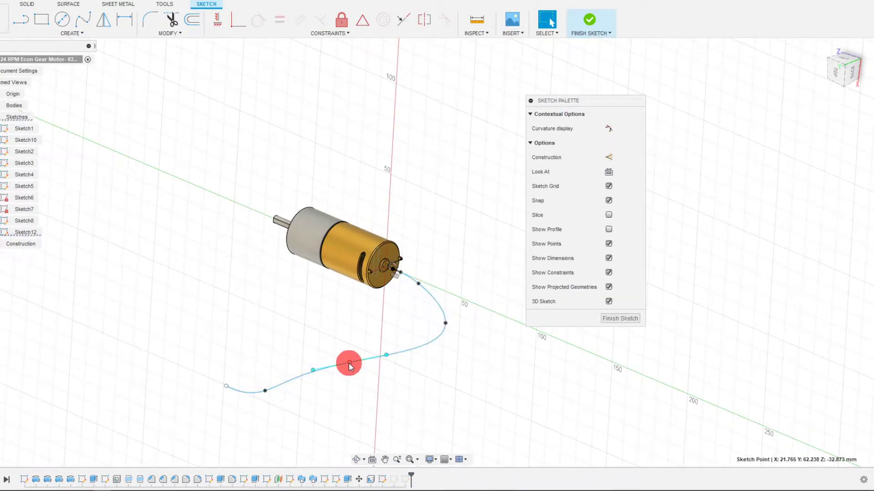
key("m")
middle_click_drag(401, 421, 370, 387, "shift")
scroll(400, 342, "up", 3)
left_click(405, 337)
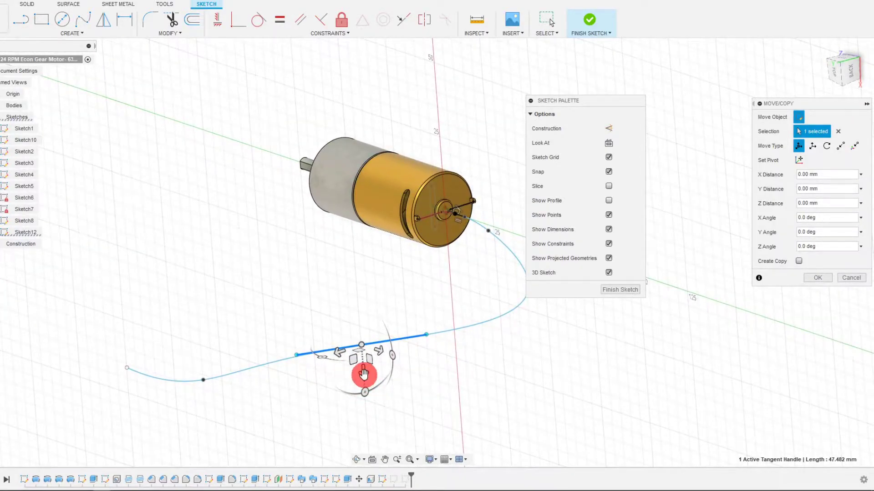
mouse_move(363, 374)
left_mouse_down()
mouse_move(360, 343)
mouse_move(377, 428)
mouse_move(368, 339)
mouse_move(364, 356)
left_mouse_up()
middle_click_drag(365, 356, 432, 323, "shift")
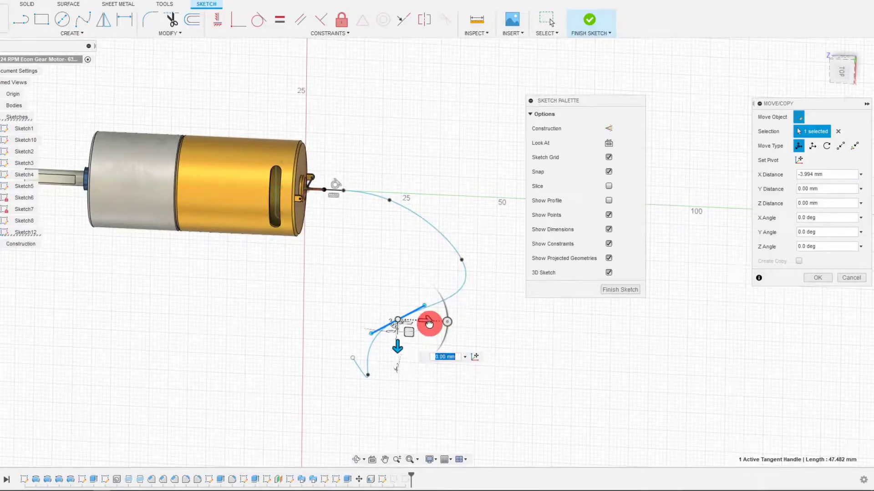
left_click_drag(429, 324, 427, 354)
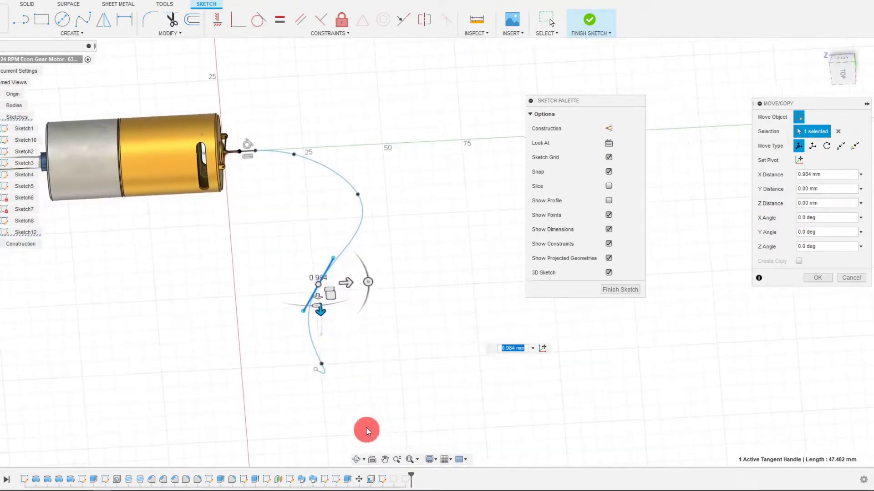
middle_click_drag(366, 429, 611, 313, "shift")
key("Return")
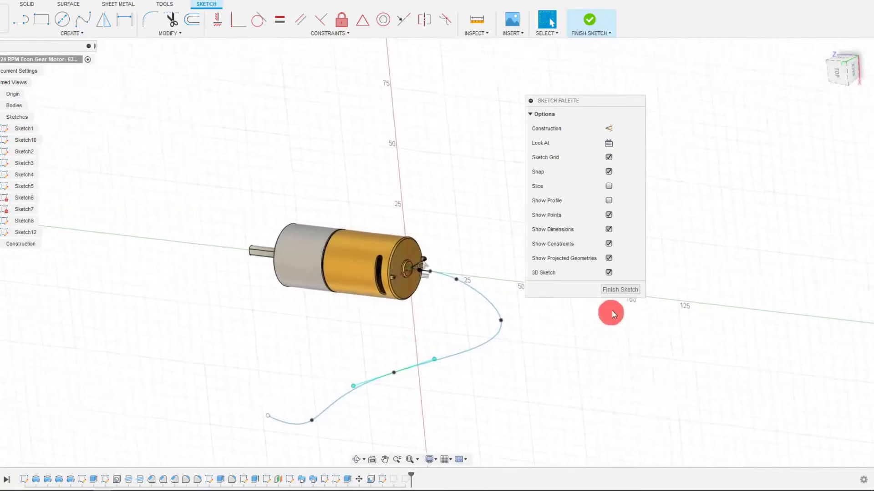
Step: Finish the sketch and show Sketch12's wire path again next to the motor's wire ends
left_click(614, 288)
scroll(433, 327, "up", 3)
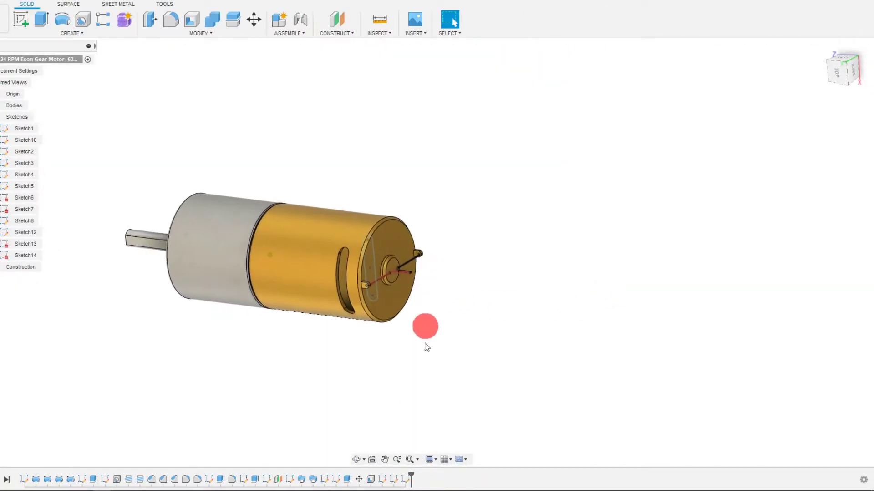
left_click(382, 479)
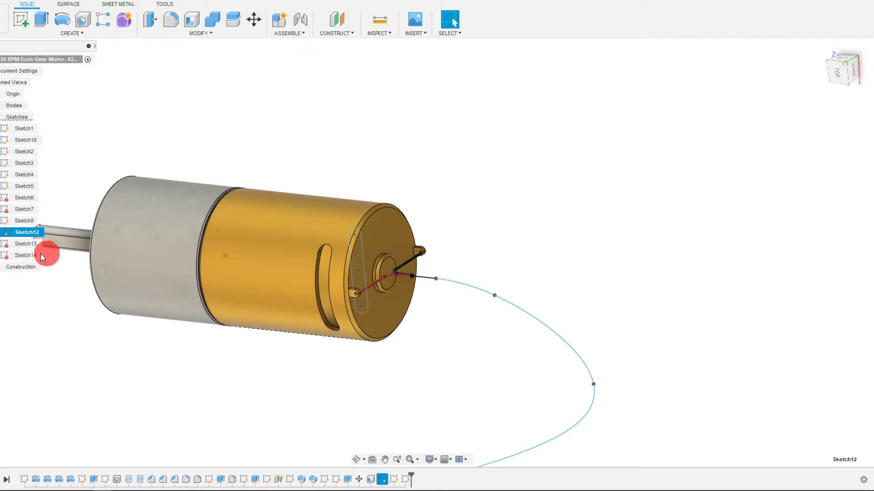
scroll(428, 307, "up", 2)
scroll(452, 272, "down", 2)
scroll(442, 290, "up", 2)
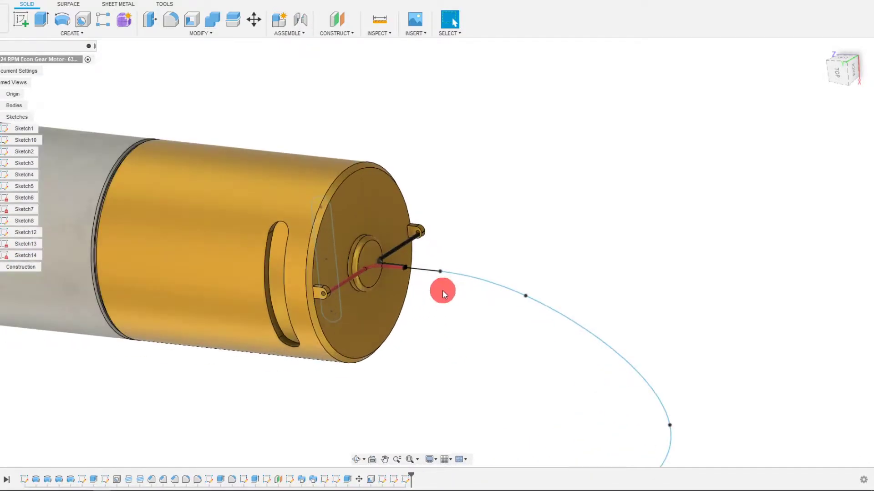
scroll(442, 292, "up", 5)
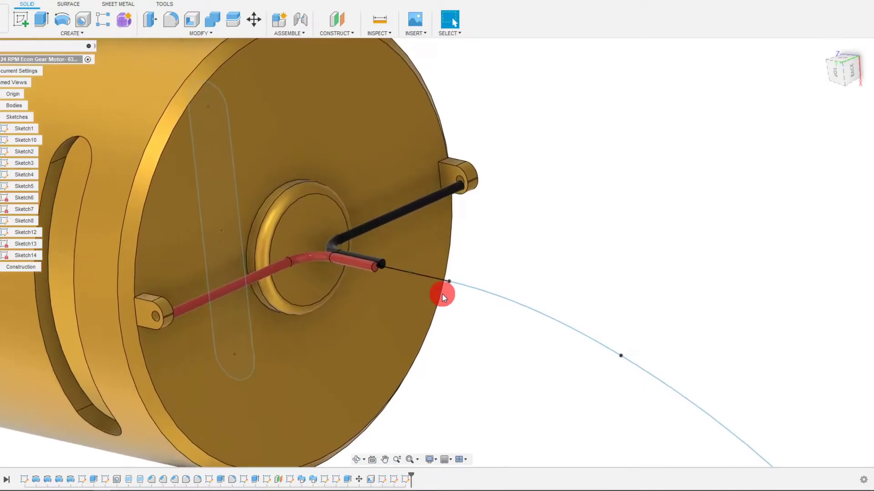
scroll(442, 294, "up", 4)
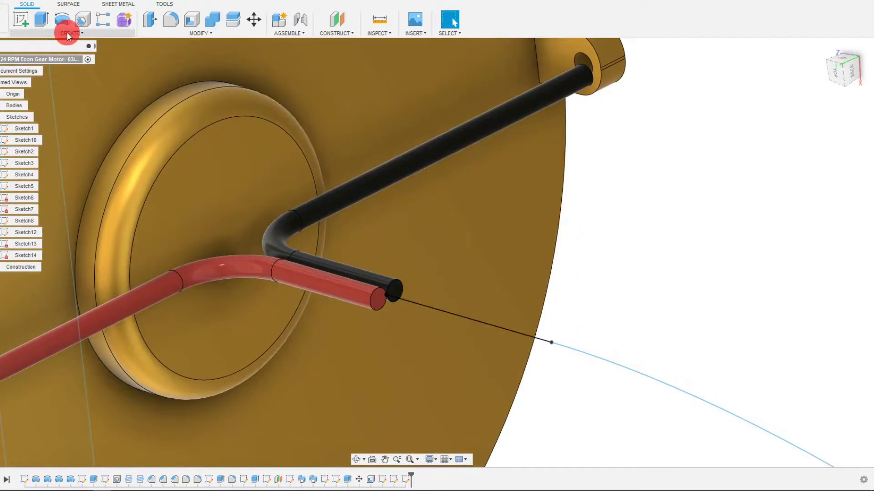
left_click(67, 31)
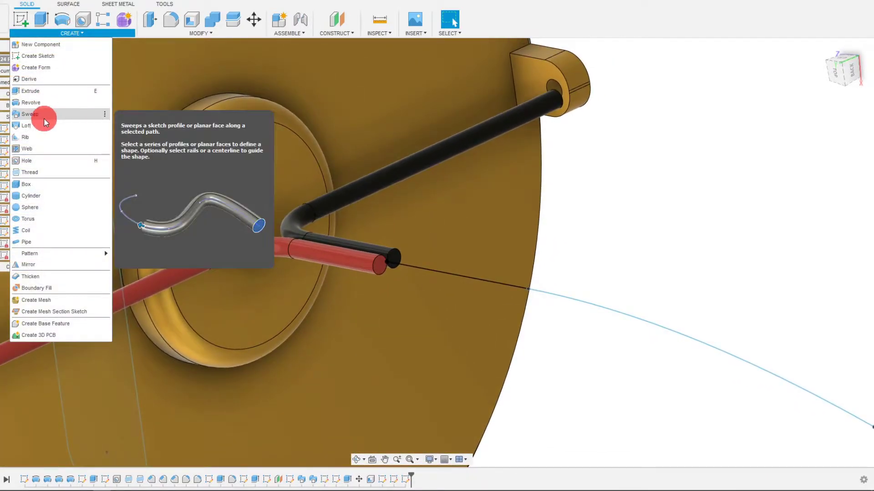
left_click(633, 228)
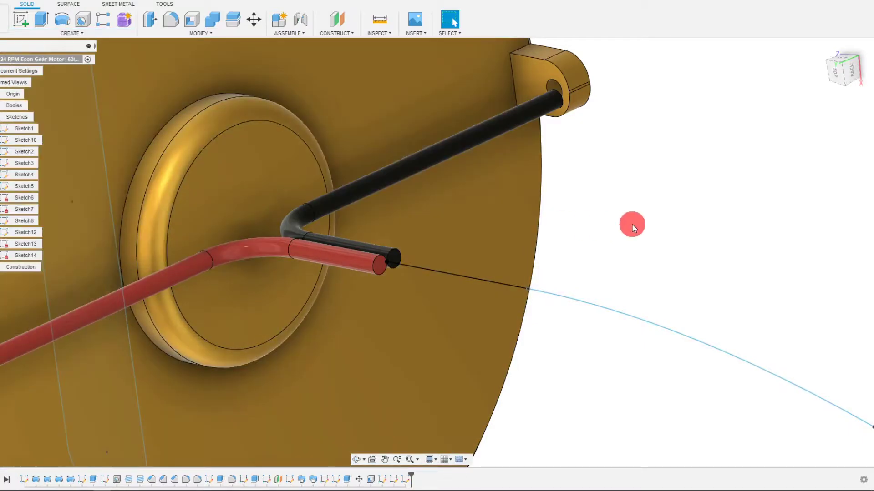
Step: Create a sketch on the red wire's end face, project the face's circular outline into it and finish the sketch
left_click(381, 266)
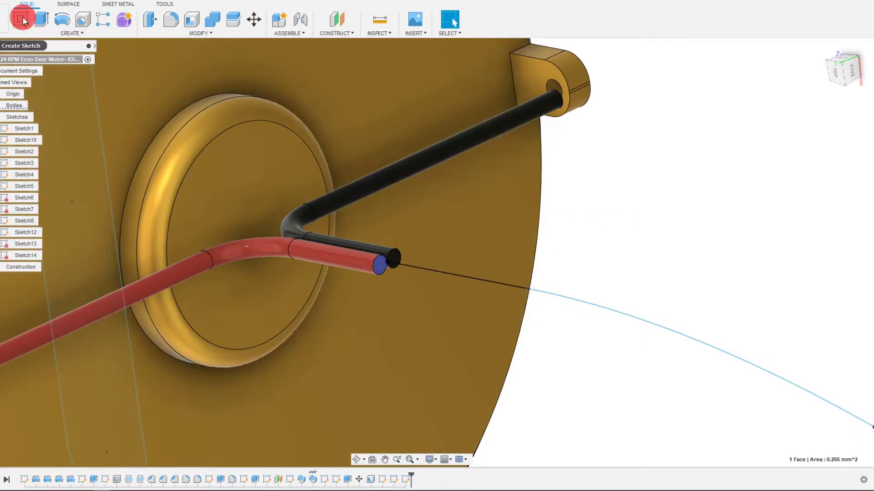
left_click(21, 19)
left_click(373, 269)
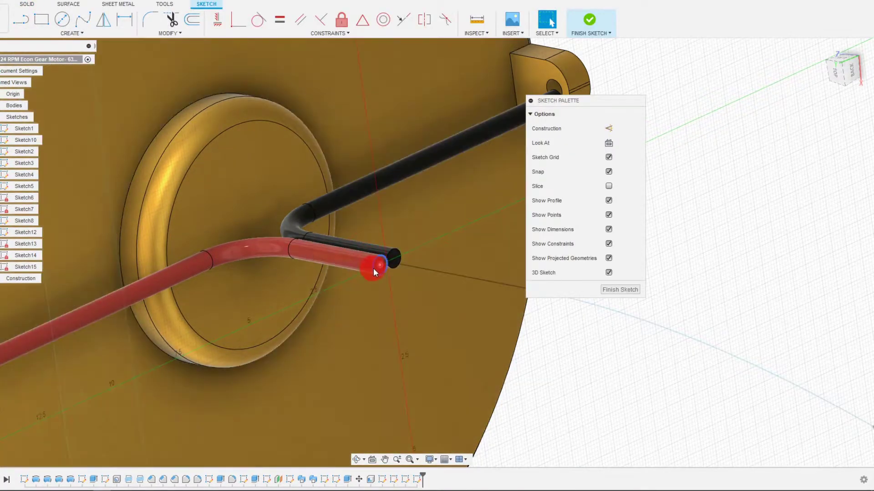
scroll(381, 269, "up", 3)
left_click(383, 273)
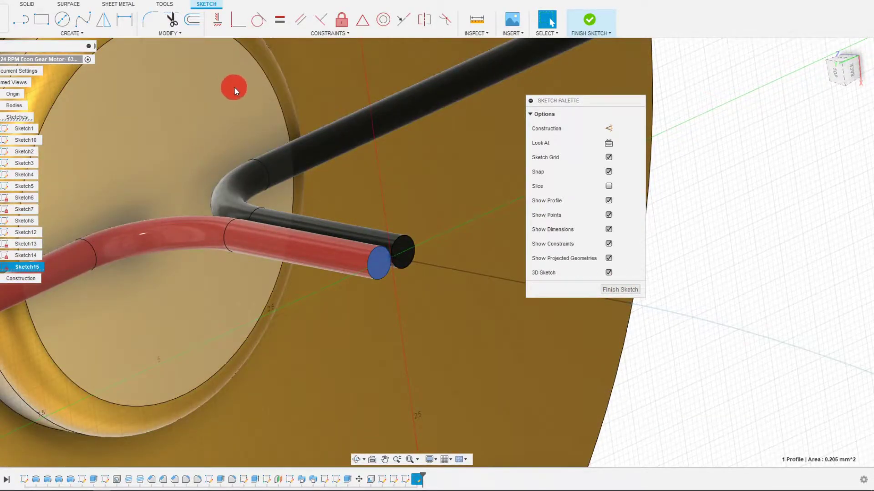
key("p")
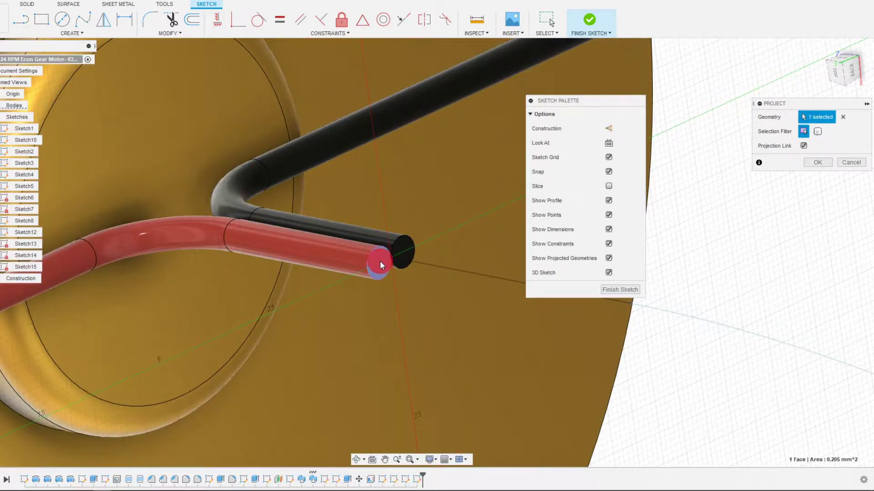
left_click(814, 163)
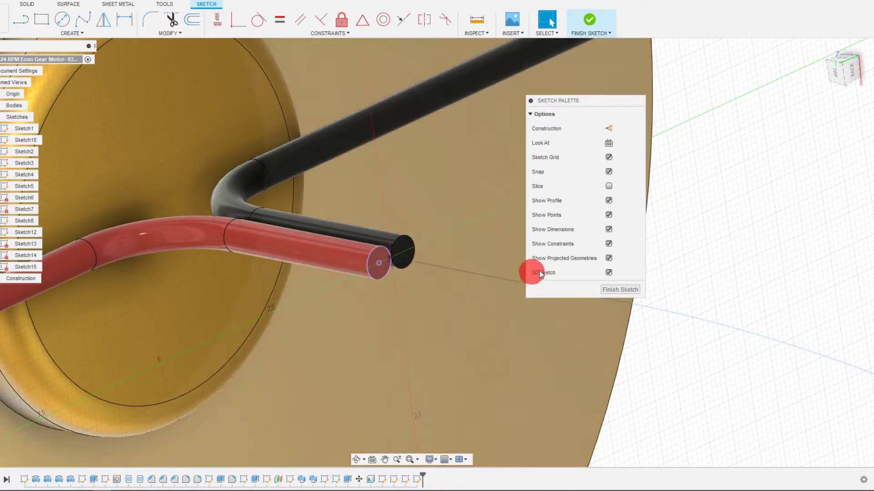
left_click(616, 289)
Step: Sweep the red wire's circular end profile along the Sketch12 spline path, joining it to the existing red wire
scroll(370, 237, "up", 3)
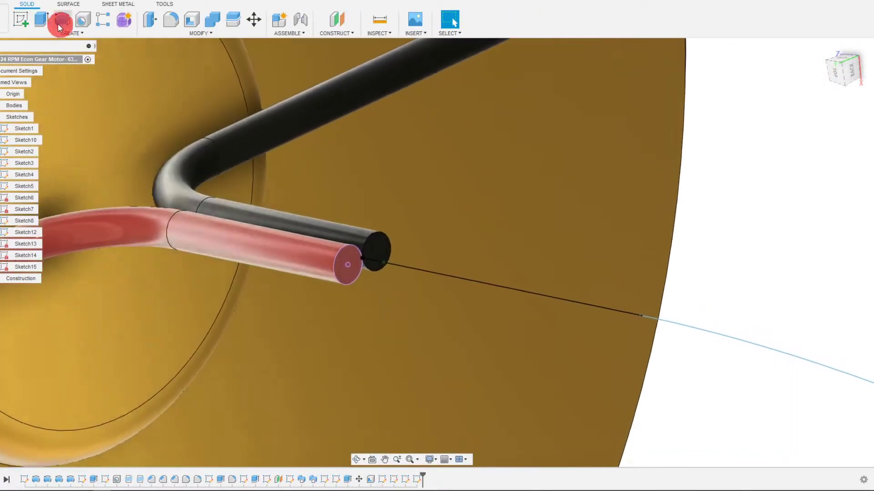
left_click(67, 32)
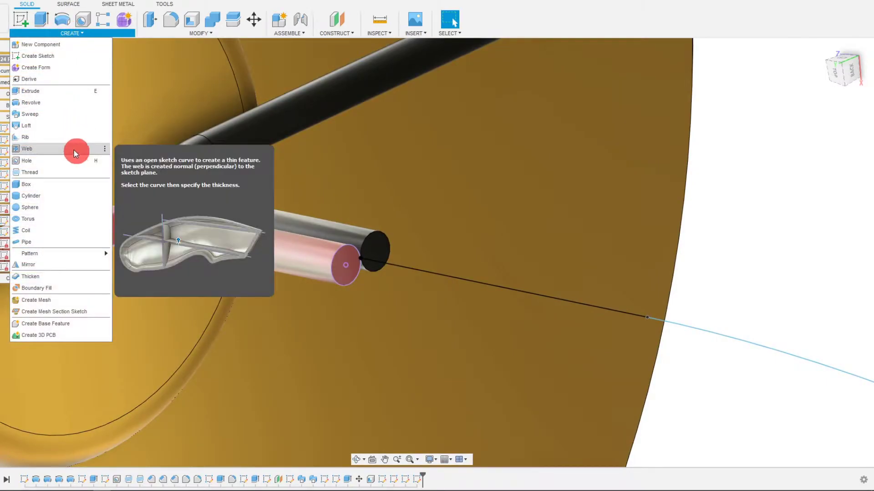
left_click(64, 118)
left_click(356, 263)
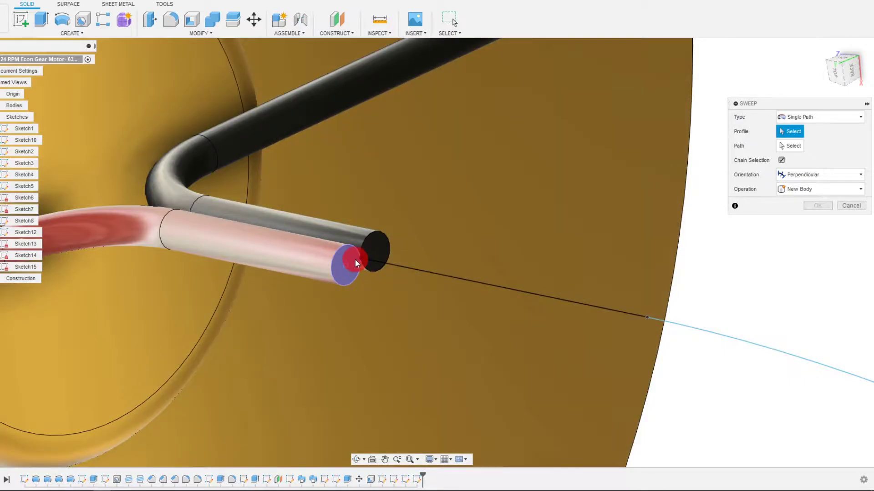
left_click(799, 147)
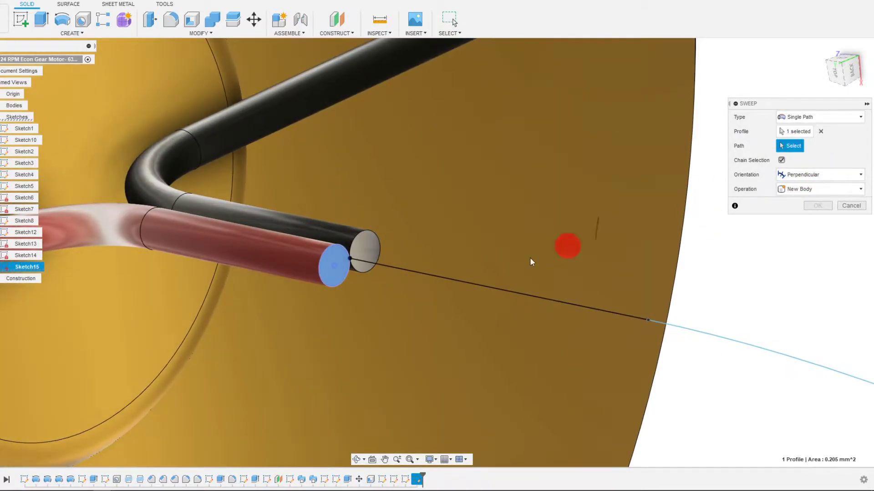
left_click(417, 270)
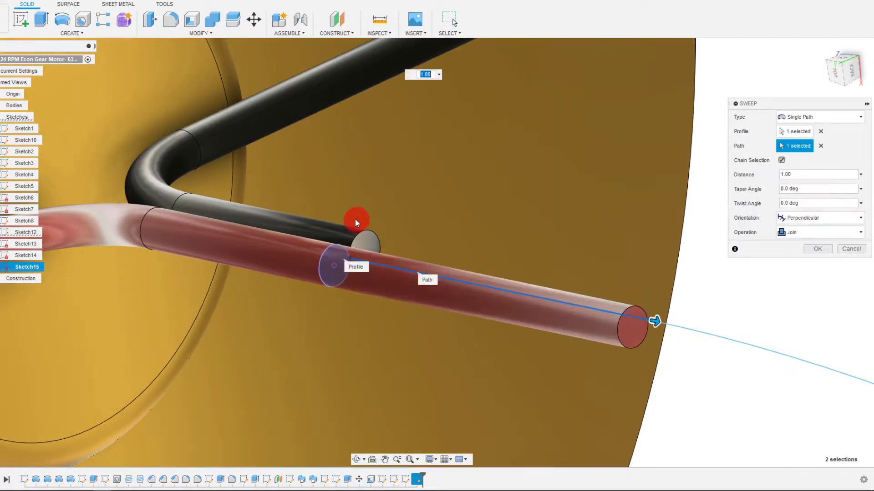
scroll(354, 219, "down", 5)
left_click(471, 282)
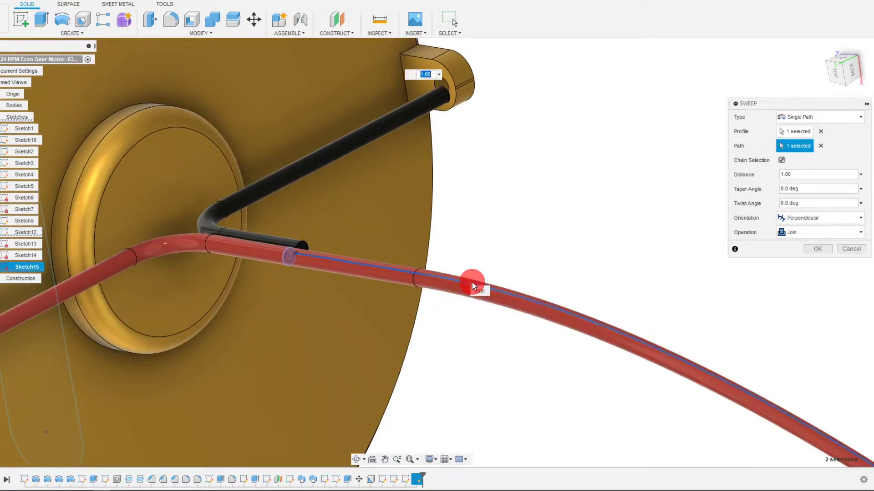
scroll(420, 211, "down", 5)
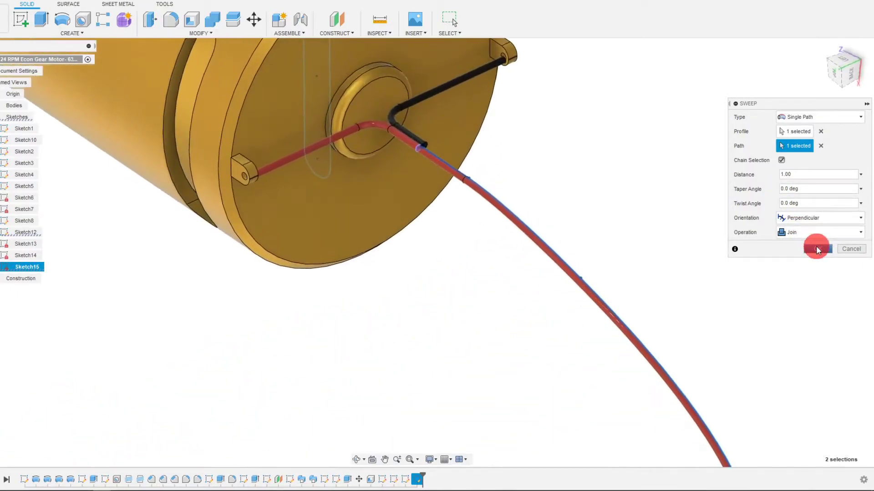
left_click(817, 248)
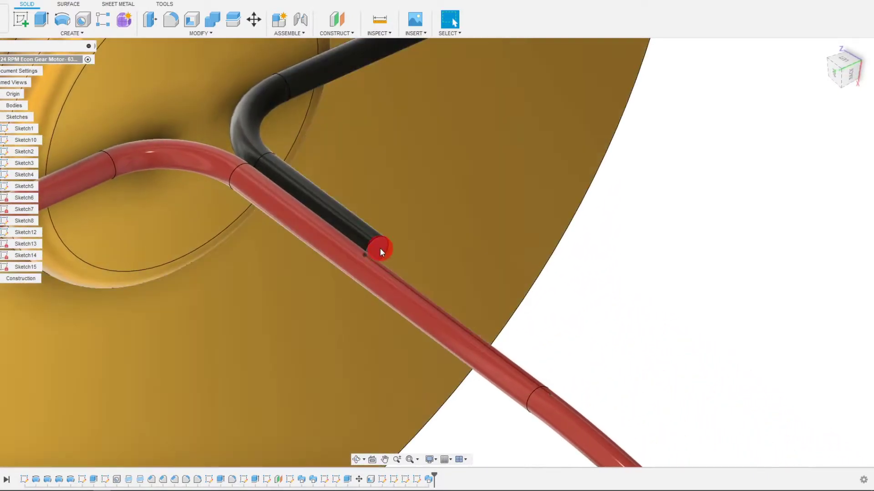
Step: Create a sketch on the black wire's end face and project the face's circular outline into it
left_click(379, 248)
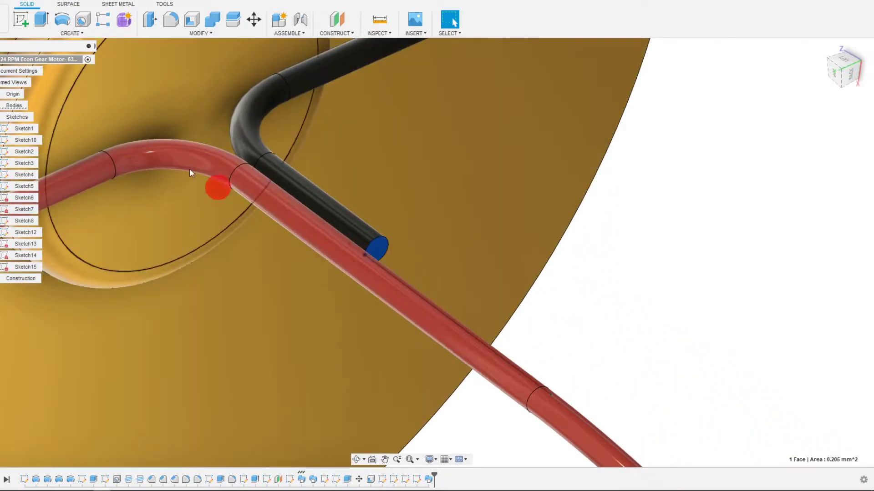
left_click(45, 25)
left_click(26, 20)
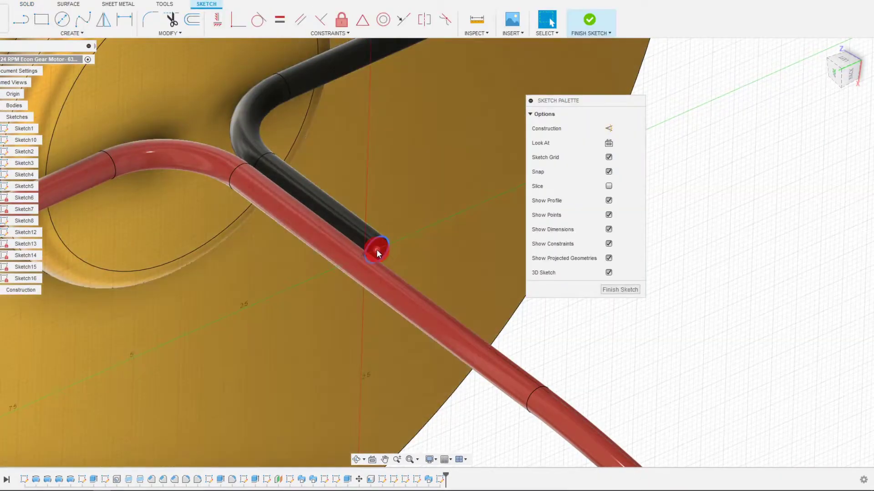
left_click(380, 243)
key("p")
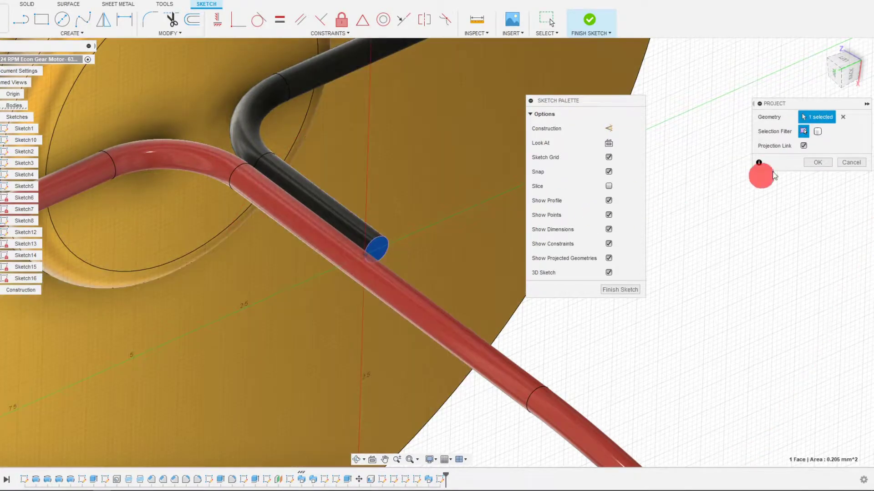
left_click(818, 162)
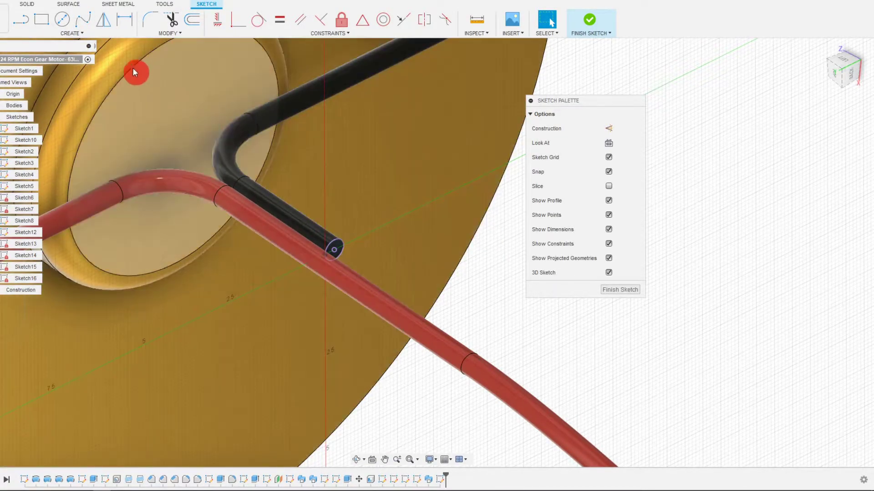
Step: Set up a single-path sweep of the black wire's projected end profile along the Sketch12 wire path
left_click(26, 4)
left_click(56, 33)
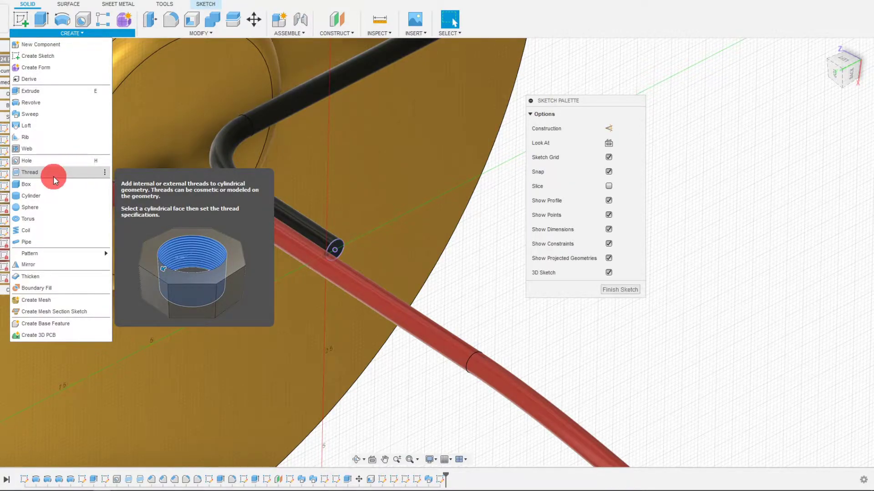
left_click(48, 113)
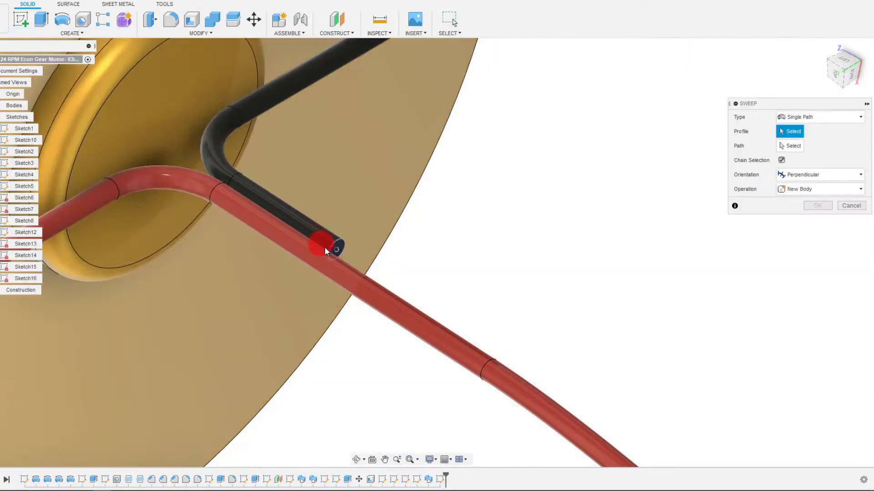
scroll(339, 271, "up", 3)
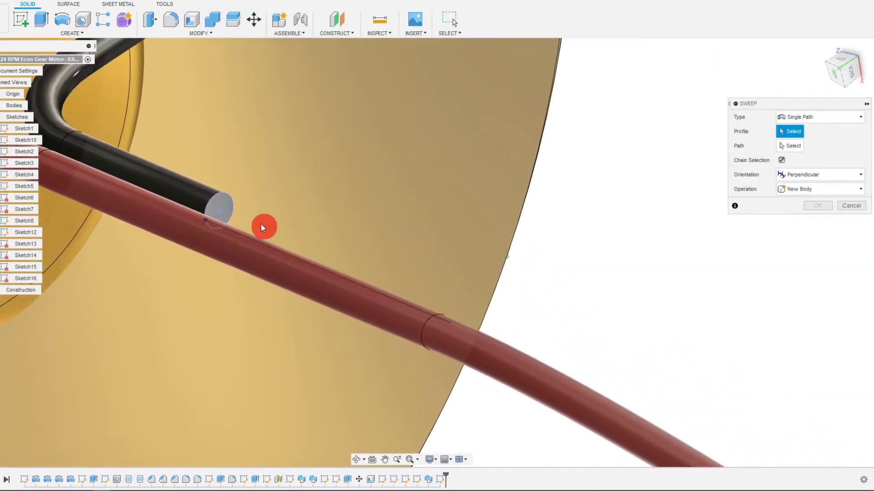
left_click(222, 203)
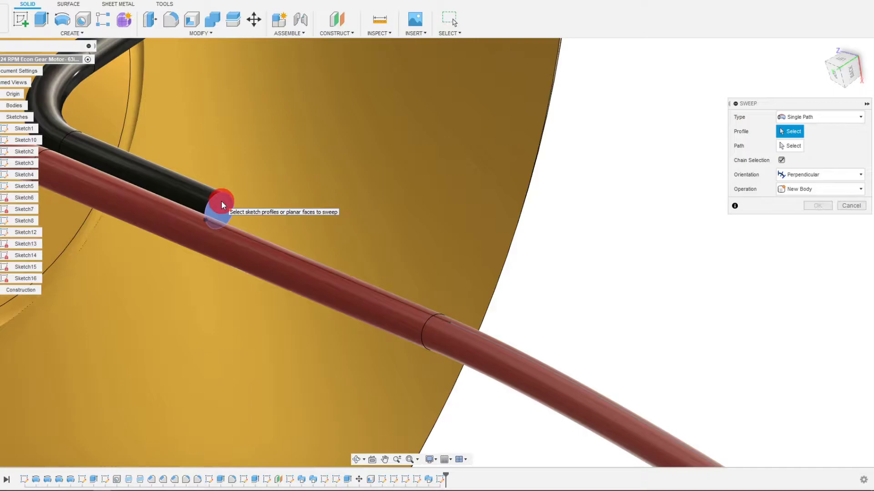
left_click(796, 146)
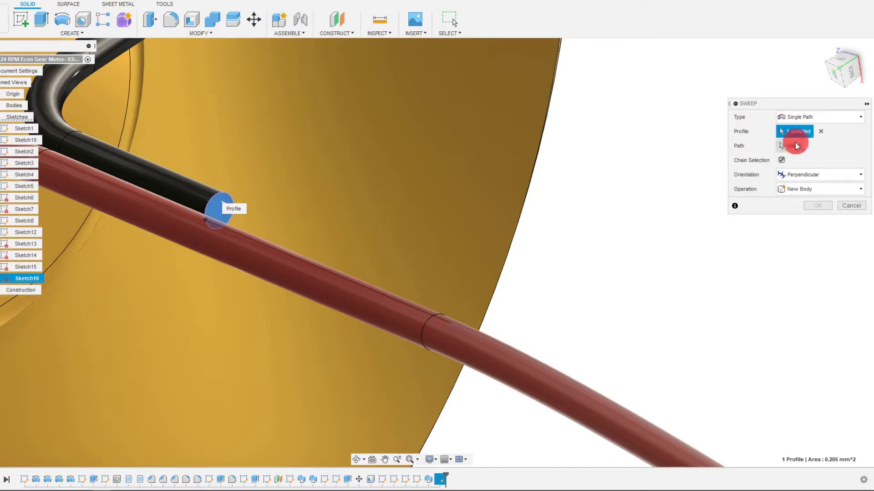
left_click(392, 300)
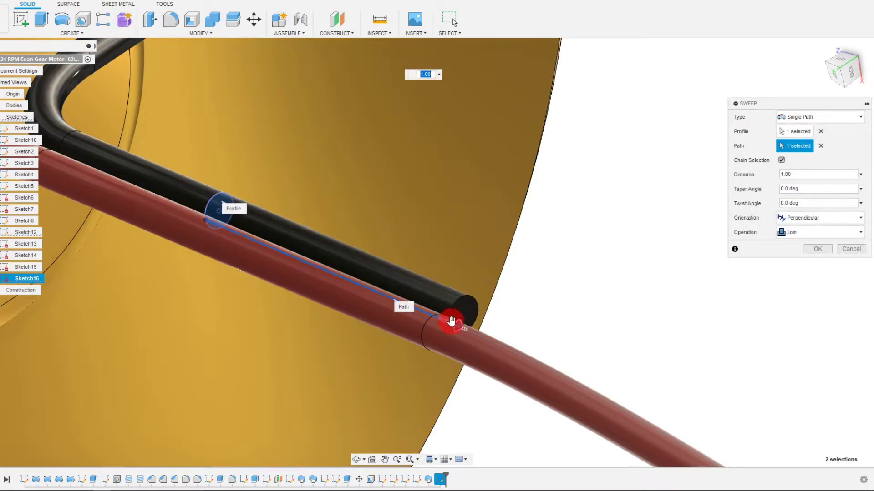
scroll(349, 221, "down", 5)
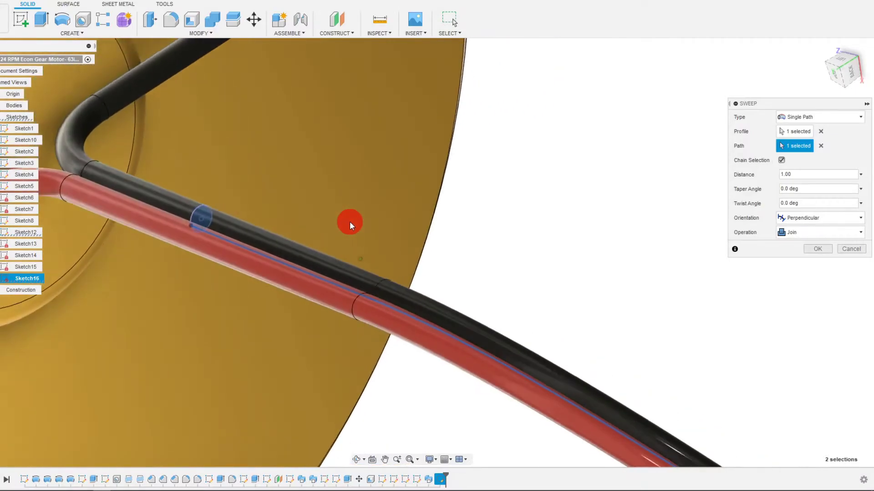
scroll(350, 221, "down", 5)
middle_click_drag(354, 232, 434, 389, "shift")
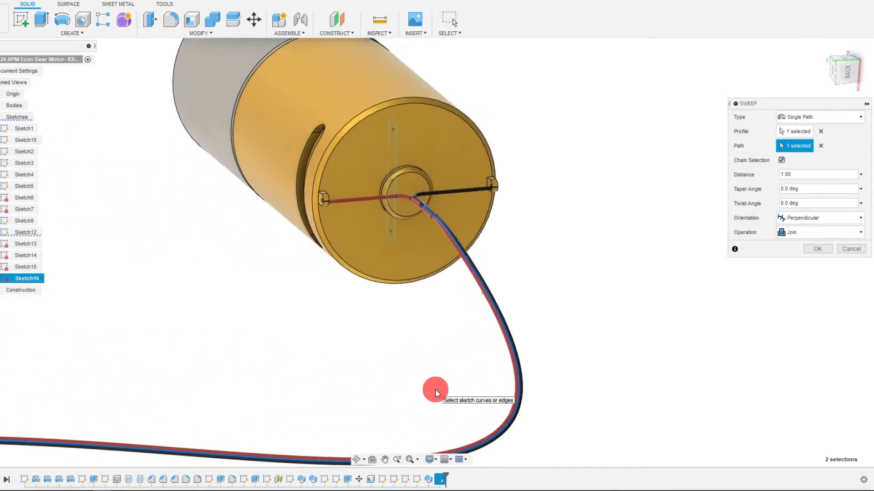
middle_click_drag(439, 388, 750, 189, "shift")
Step: Try a twist angle of 600 degrees on the black wire's sweep and reset the twist to 0
left_click(753, 189)
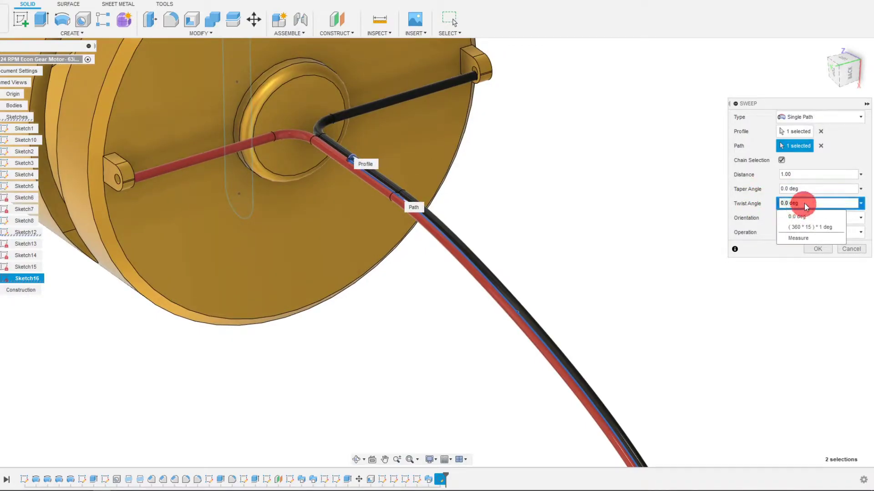
left_click(778, 204)
left_click(759, 200)
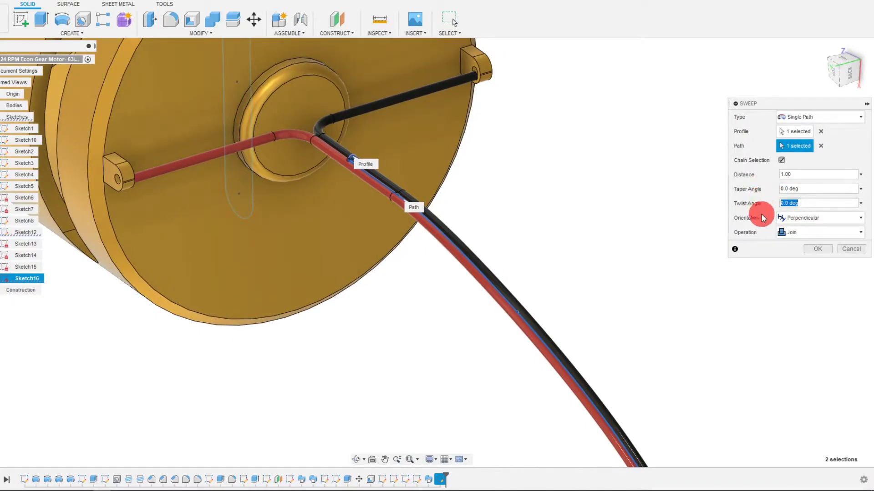
type("600")
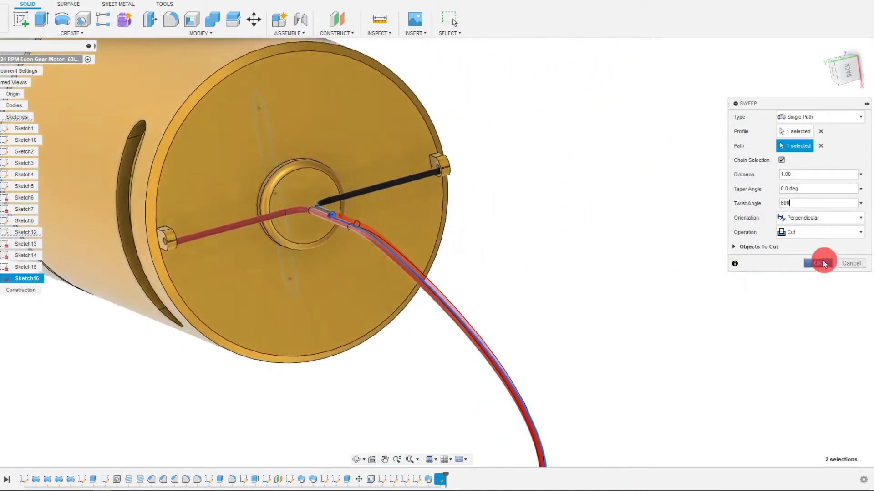
left_click(808, 207)
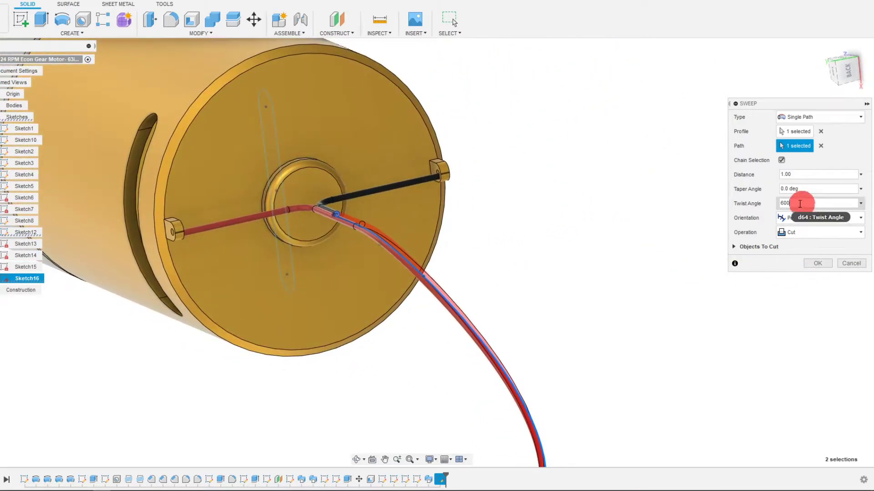
left_click_drag(799, 204, 766, 211)
type("0")
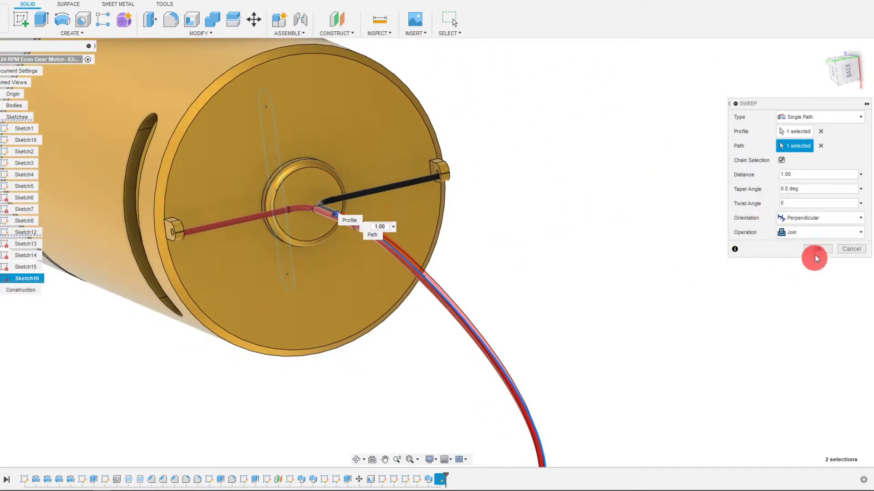
Step: Set the black wire's sweep operation to Join and create the sweep
left_click(812, 233)
left_click(813, 234)
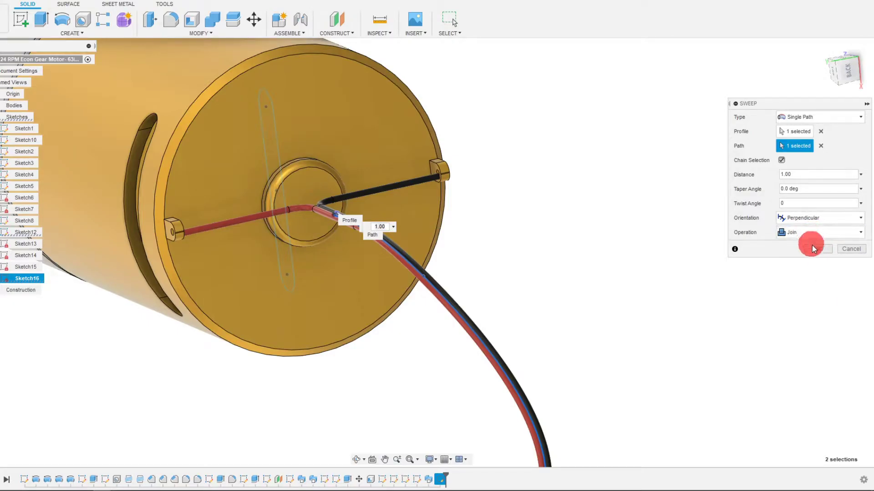
left_click(813, 248)
Step: Save the gear motor design with both wires swept along the path
scroll(556, 190, "down", 6)
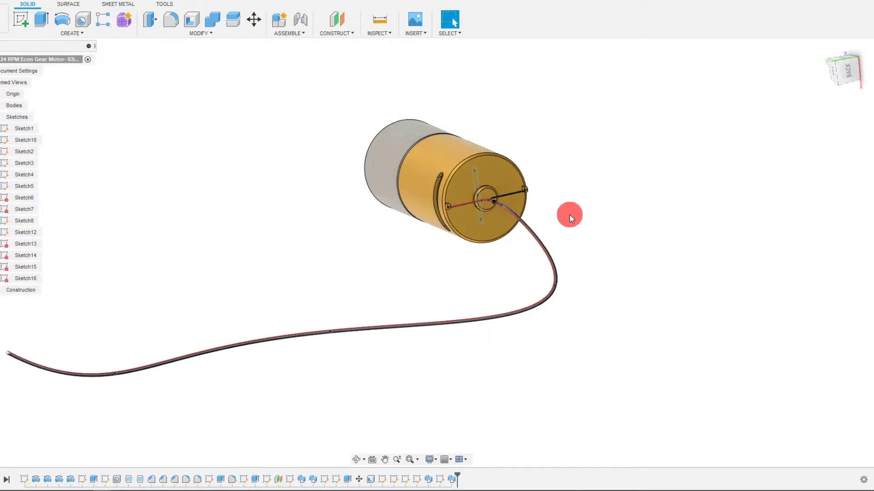
middle_click_drag(549, 229, 2, 17, "shift")
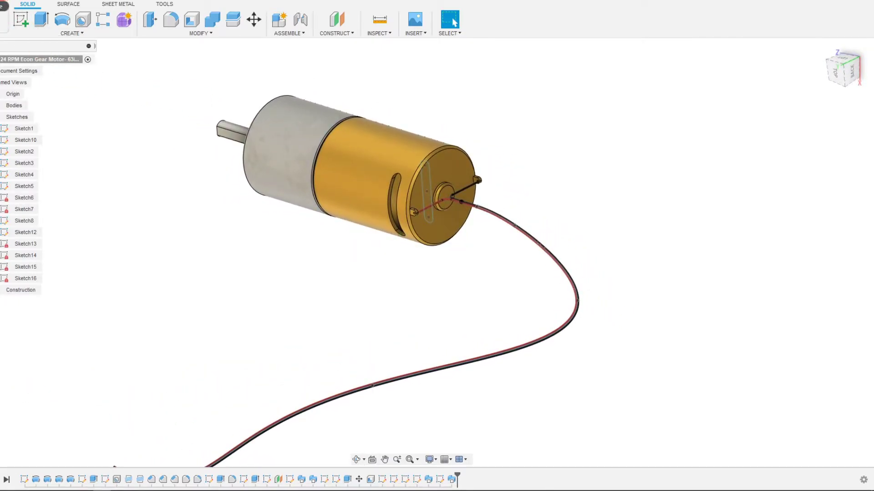
key("ctrl+s")
left_click(407, 245)
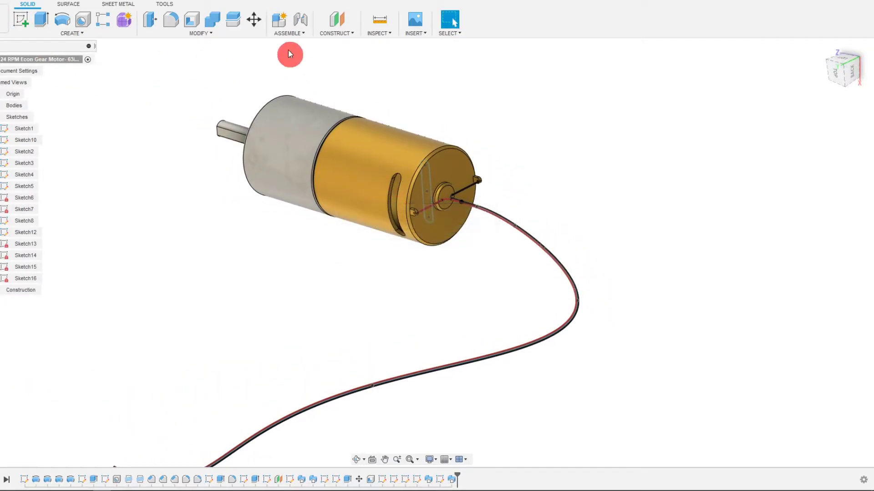
left_click(263, 0)
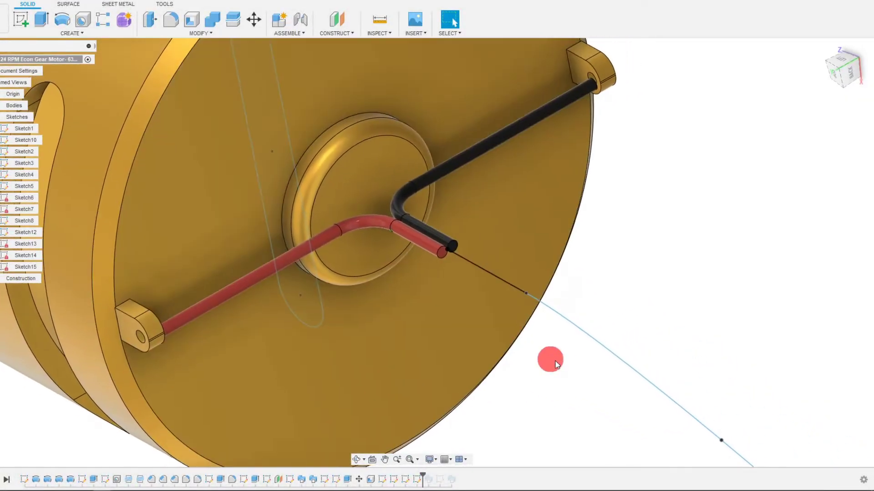
Step: Start a new sketch on the flat end face of the red wire
middle_click_drag(524, 340, 458, 258, "shift")
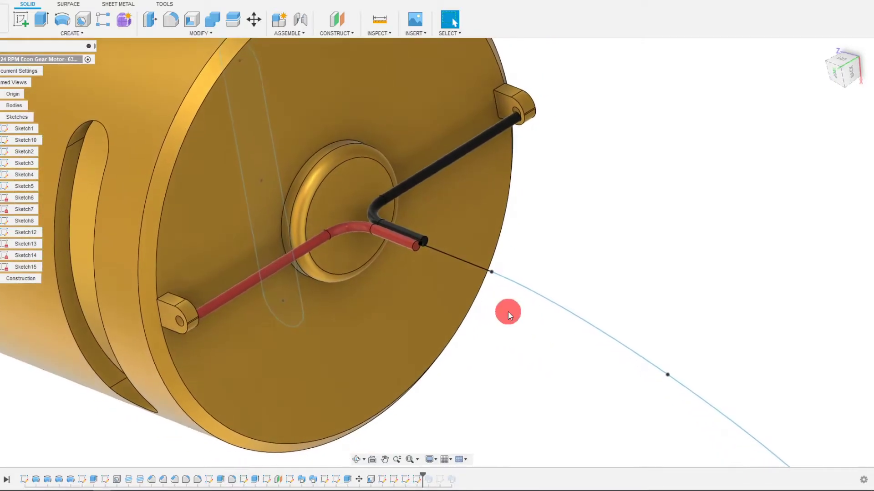
scroll(507, 312, "up", 6)
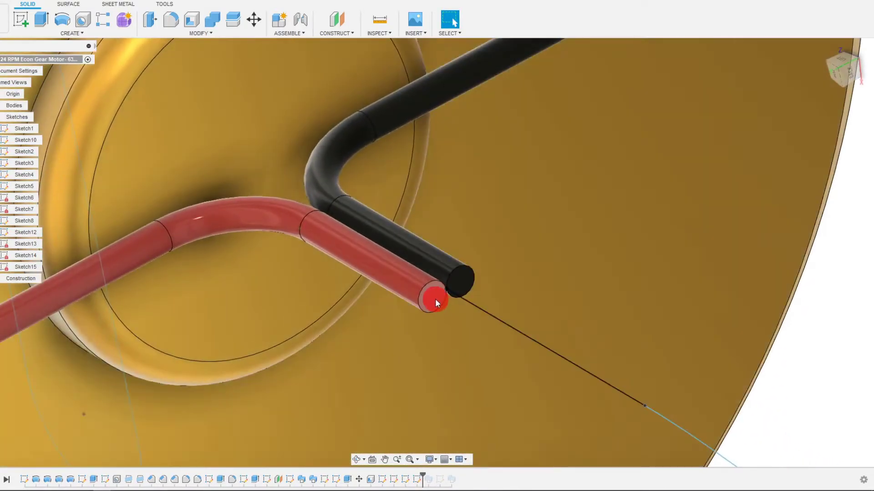
left_click(433, 298)
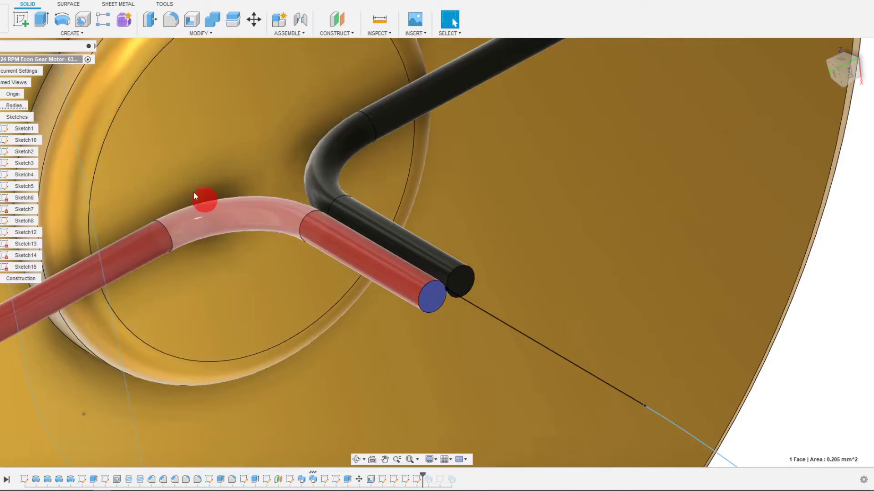
left_click(23, 20)
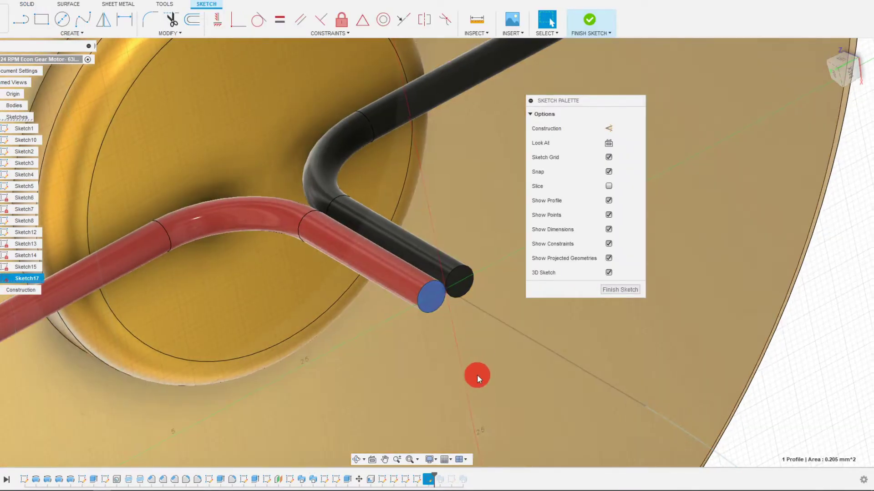
middle_click_drag(477, 375, 455, 335, "shift")
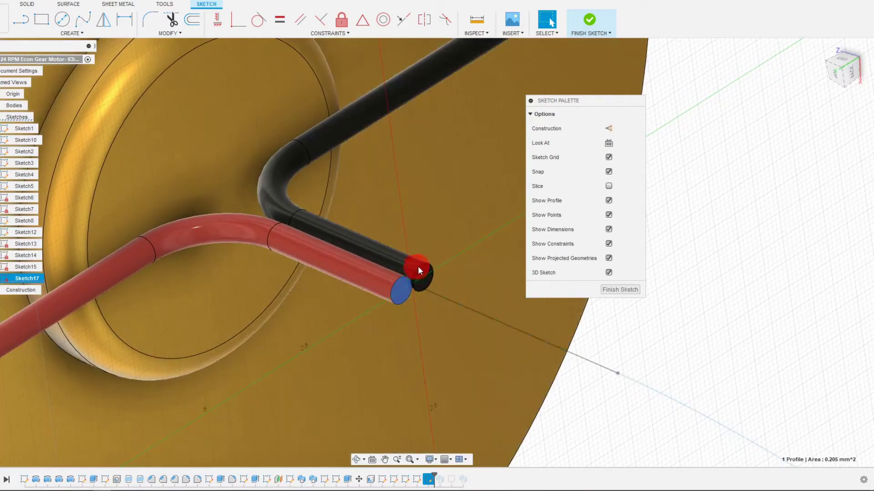
Step: Project the end faces of both the black and red wires into the sketch and finish it
left_click(422, 272)
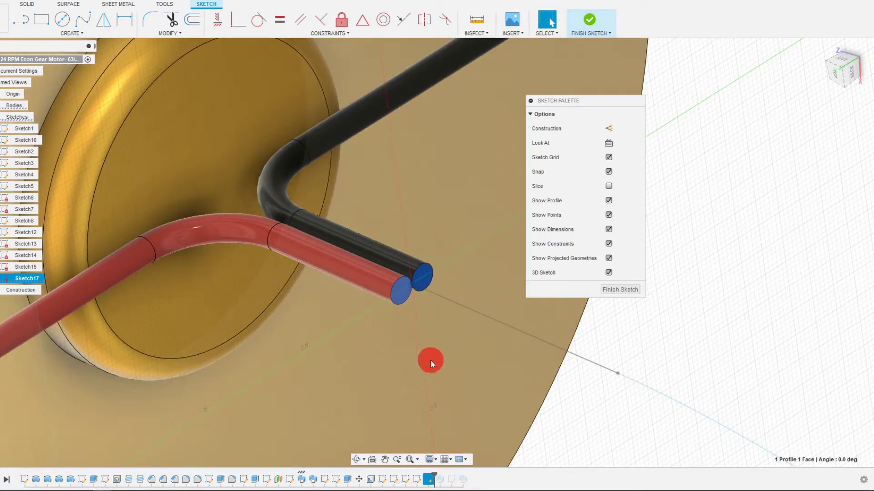
key("p")
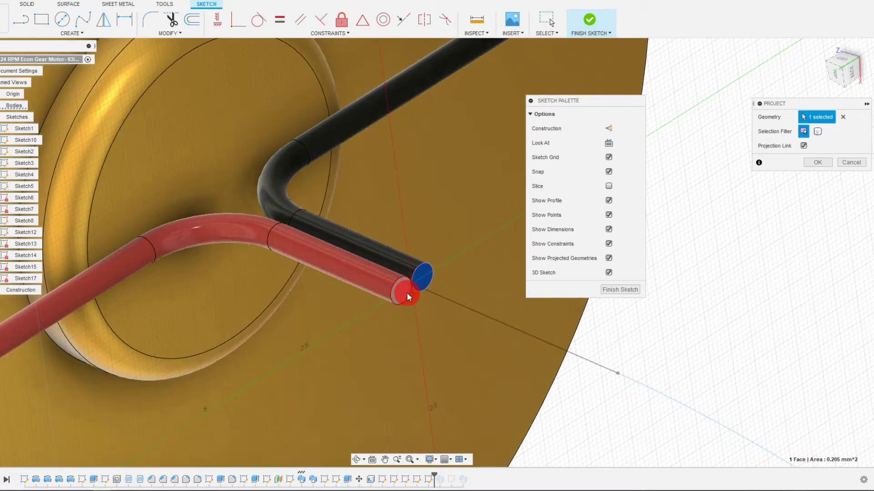
left_click(407, 294)
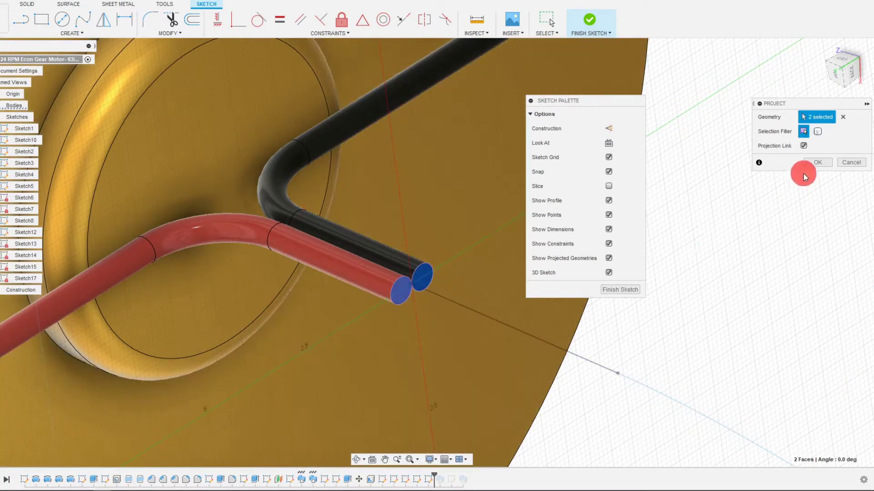
left_click(815, 163)
scroll(400, 262, "down", 5)
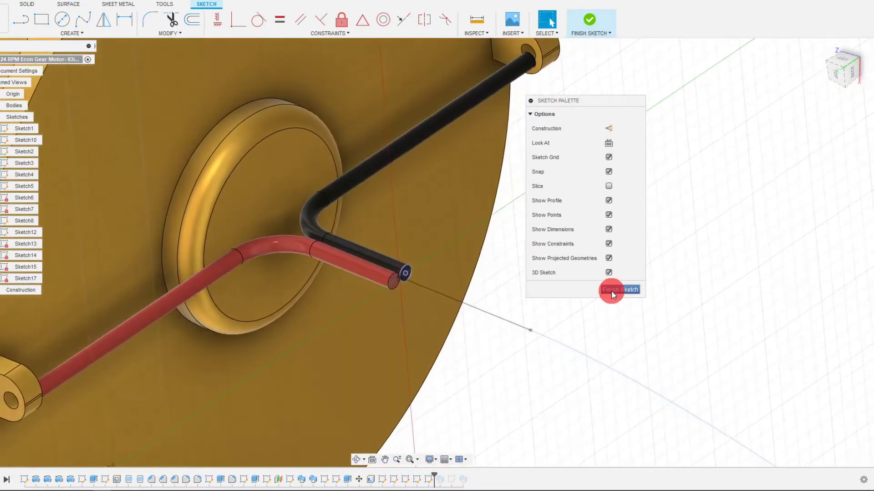
left_click(612, 290)
Step: Reopen Sketch17 for editing, project the red wire's end face into it as well, and finish the sketch
scroll(410, 324, "up", 8)
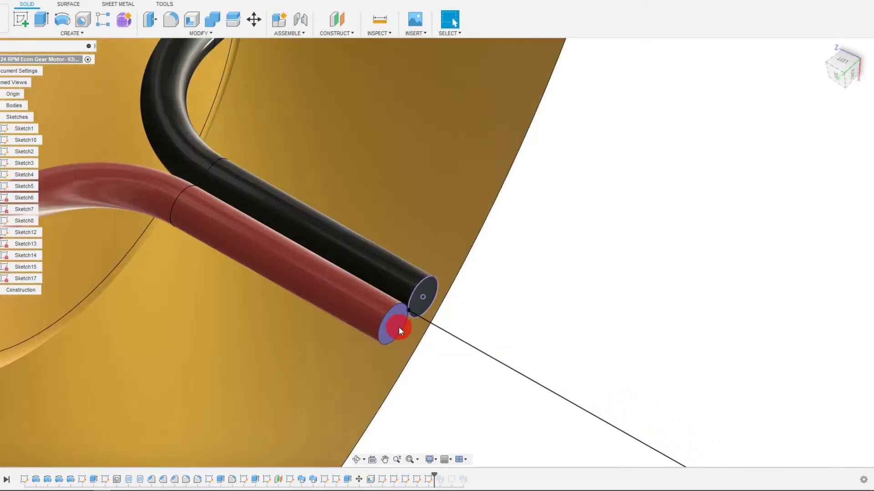
middle_click_drag(567, 339, 541, 337, "shift")
left_click(387, 321)
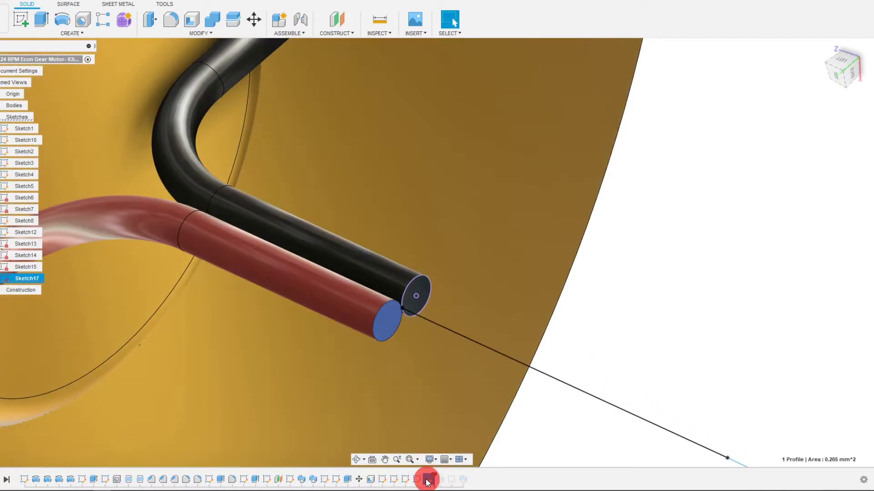
left_click(427, 480)
right_click(428, 480)
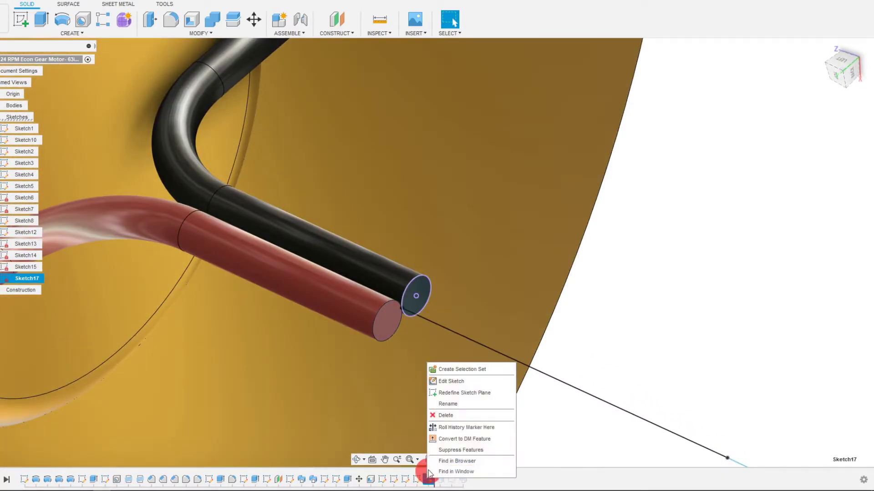
left_click(448, 382)
scroll(476, 355, "down", 5)
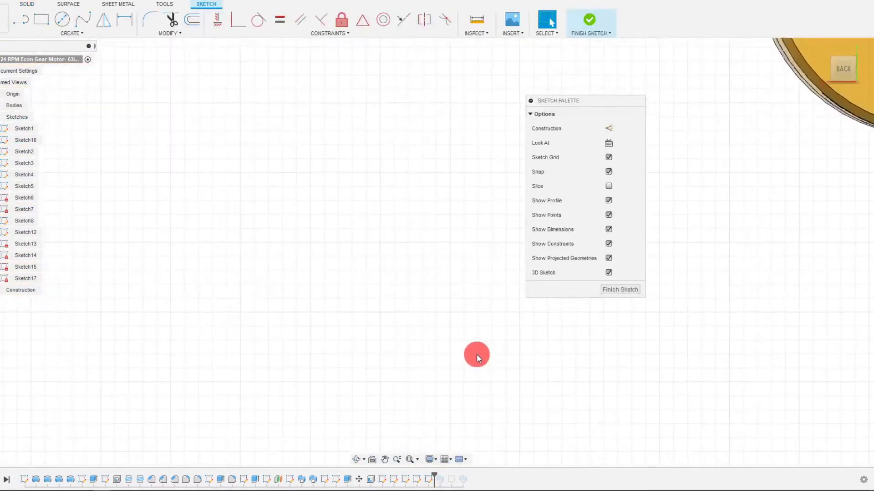
scroll(540, 359, "up", 8)
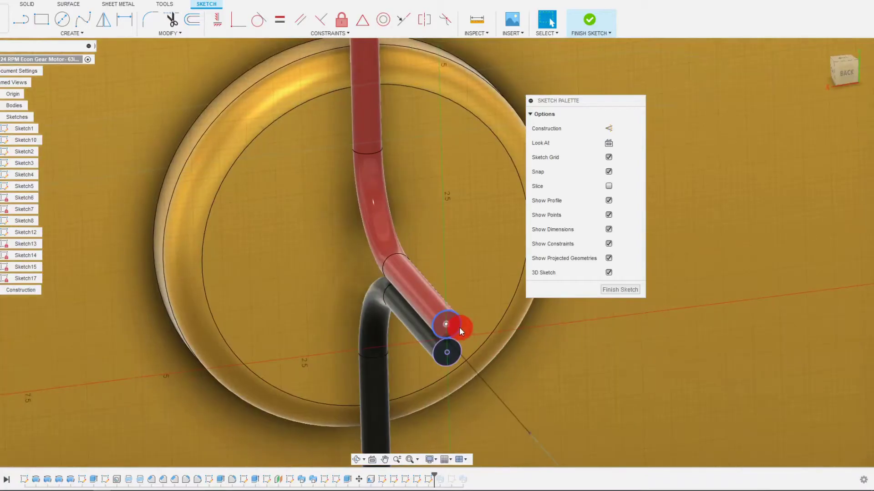
left_click(455, 326)
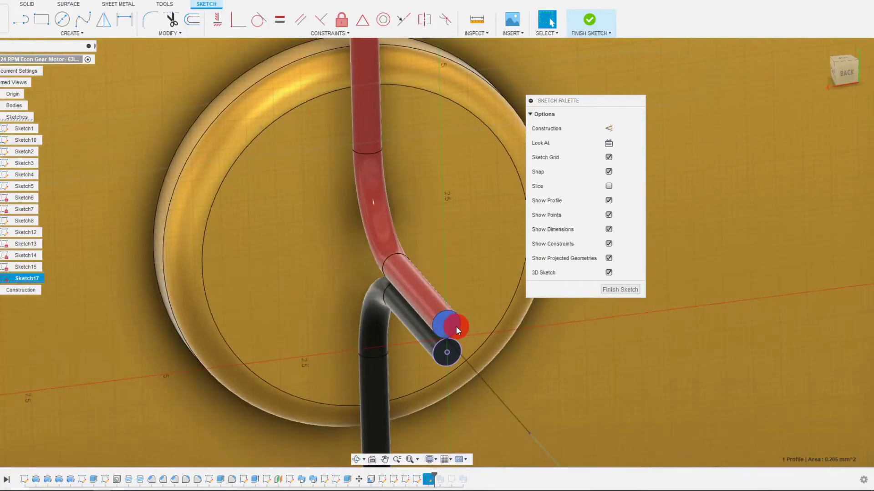
key("p")
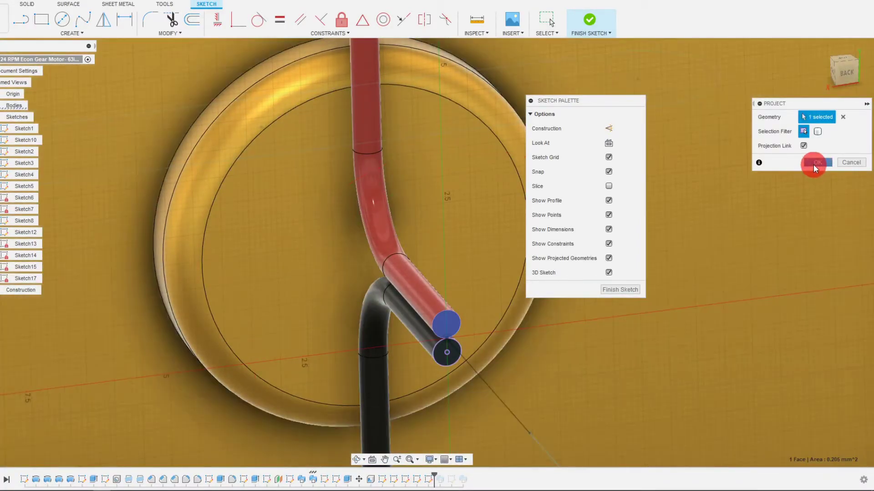
left_click(817, 162)
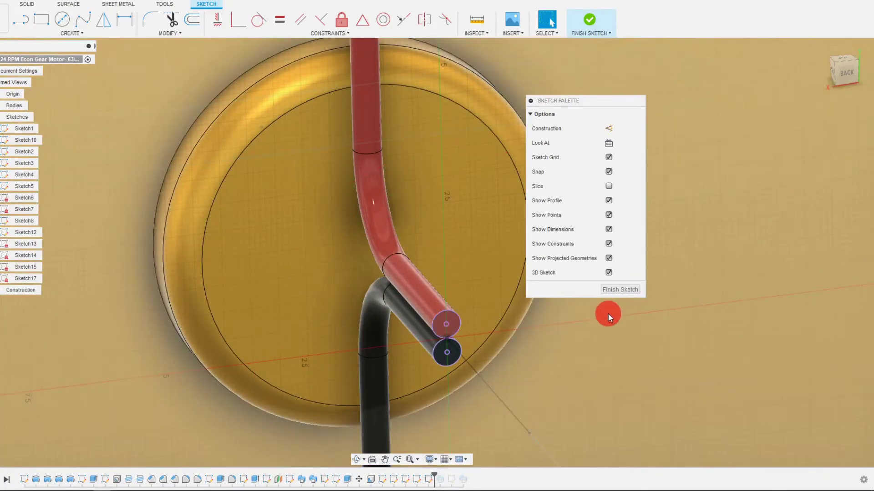
left_click(620, 290)
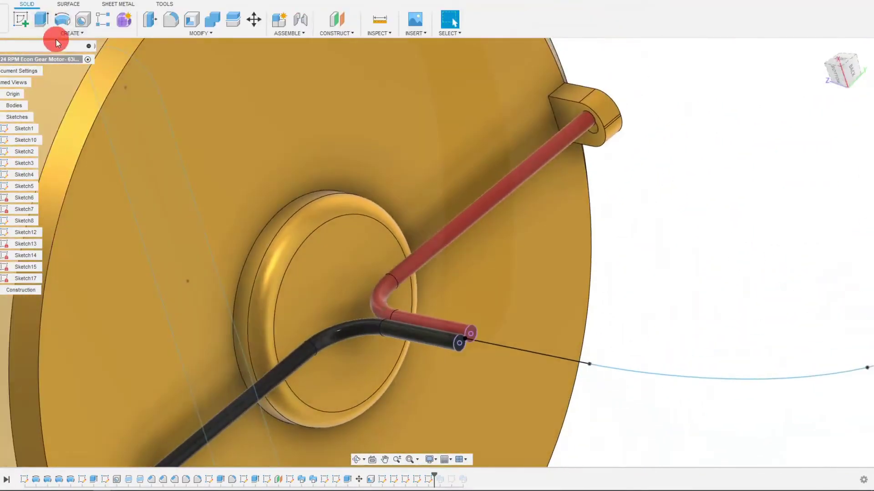
Step: Set up a single-path sweep of both projected wire end profiles along the Sketch12 wire path
left_click(70, 33)
left_click(73, 114)
scroll(380, 296, "up", 5)
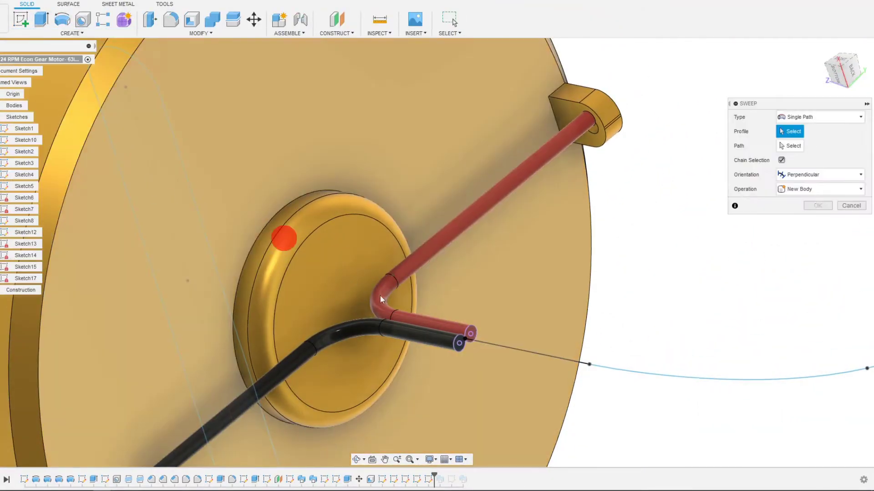
scroll(412, 424, "up", 5)
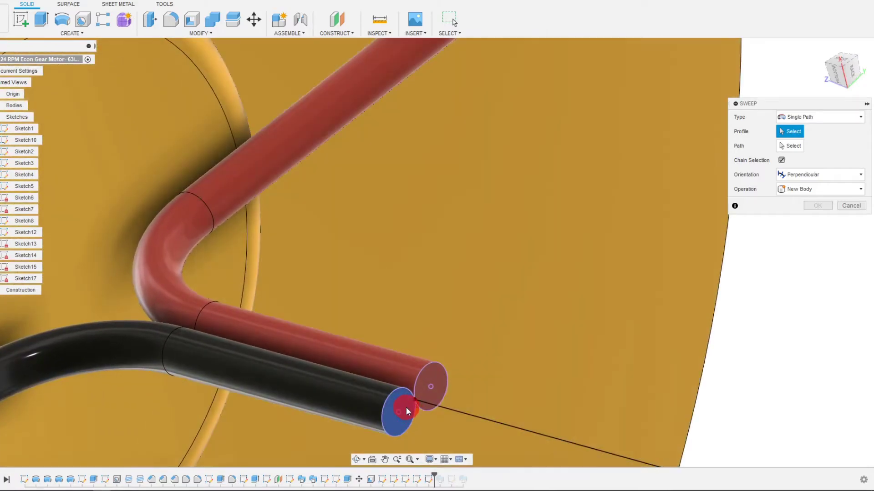
left_click(408, 410)
left_click(433, 367)
scroll(434, 370, "down", 3)
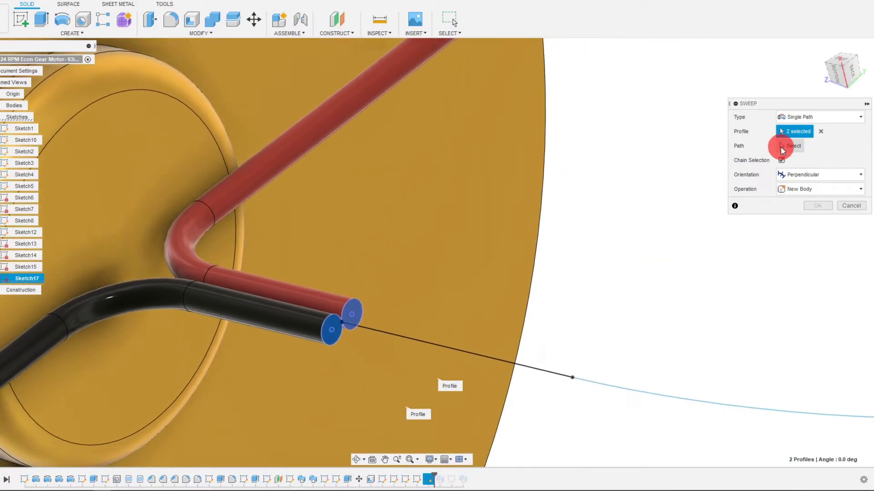
left_click(785, 145)
left_click(520, 364)
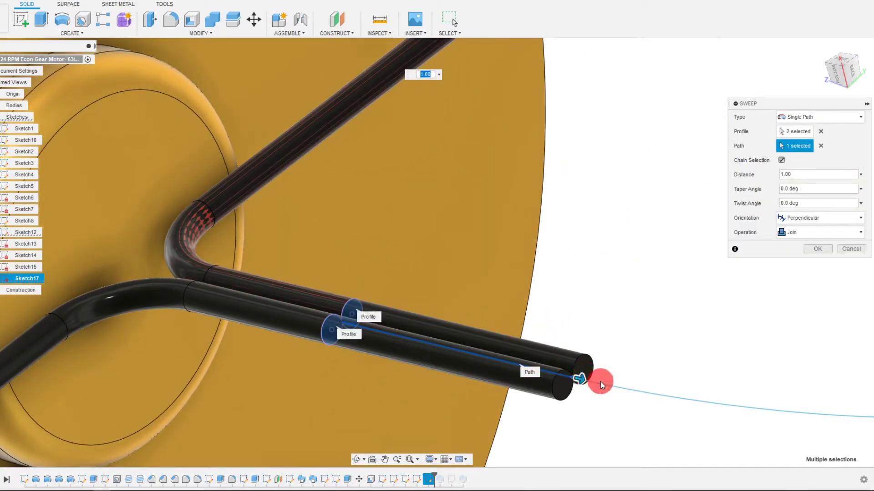
Step: Examine the preview of both wires swept along the full path, from the motor's end face to the free end
scroll(345, 255, "down", 8)
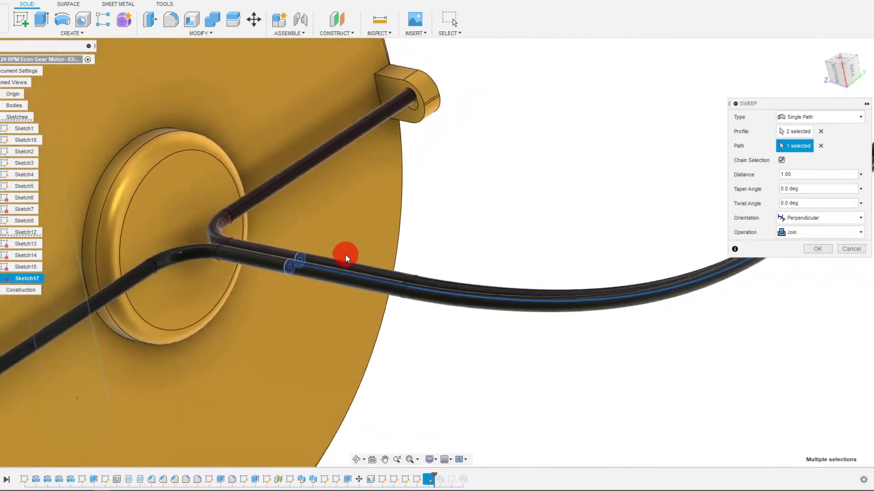
scroll(345, 254, "down", 4)
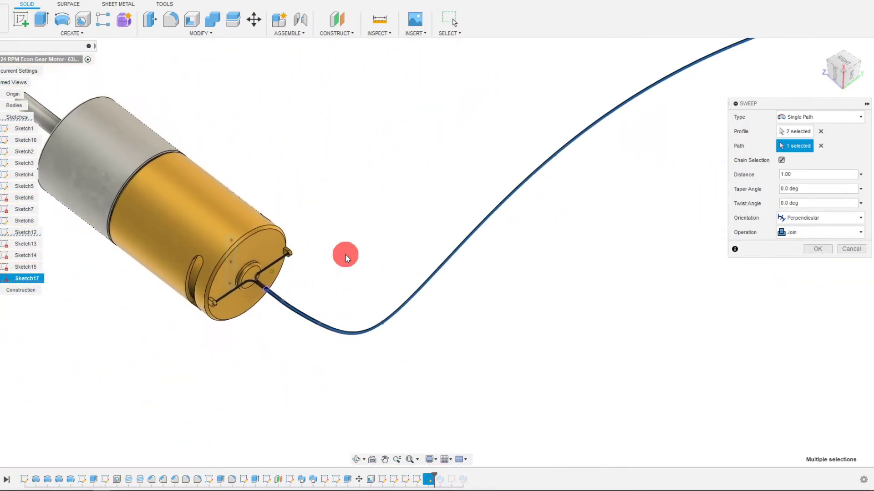
middle_click_drag(345, 255, 464, 369, "shift")
scroll(463, 369, "up", 3)
scroll(463, 370, "up", 3)
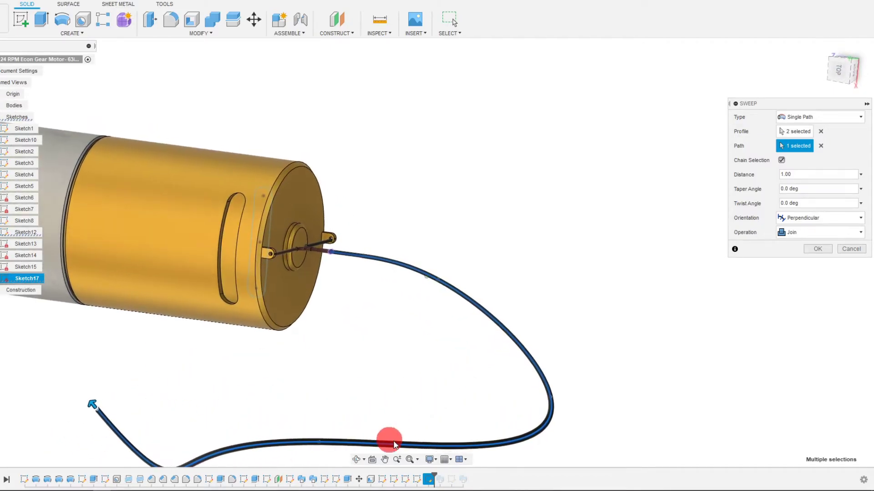
scroll(403, 388, "up", 8)
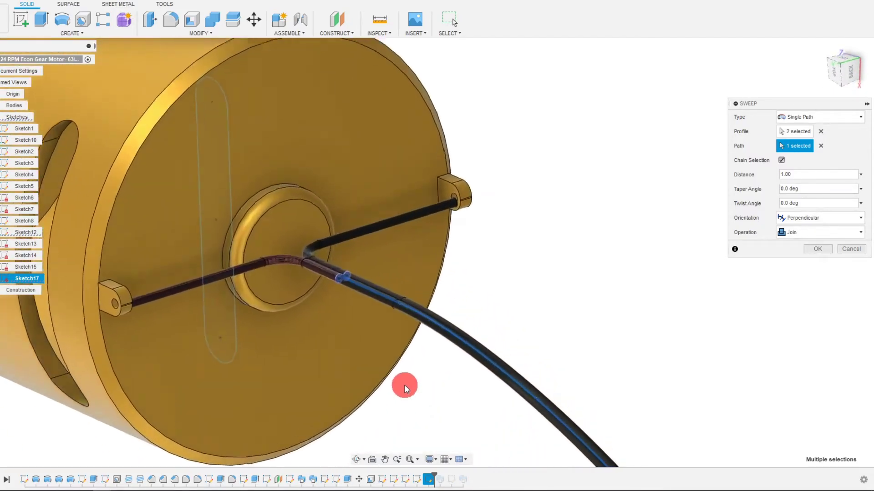
scroll(405, 383, "down", 3)
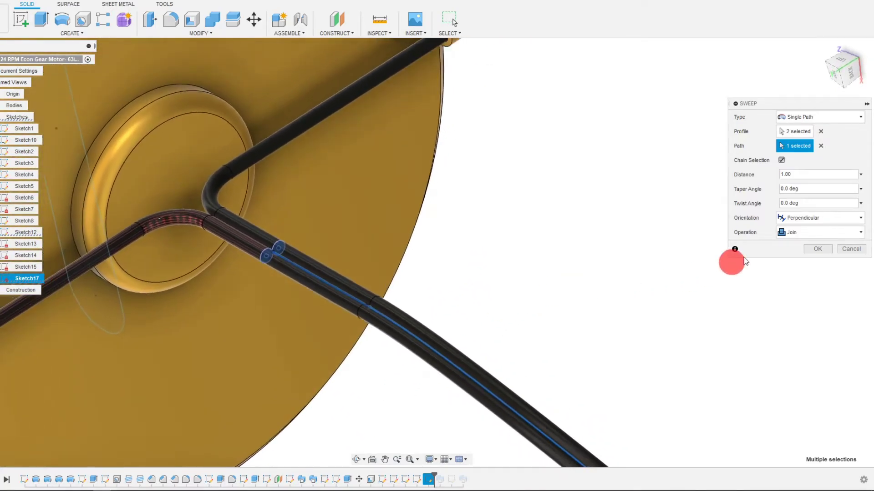
Step: Set the two-wire sweep's twist angle to 360*15 degrees and its distance to 1
left_click(801, 204)
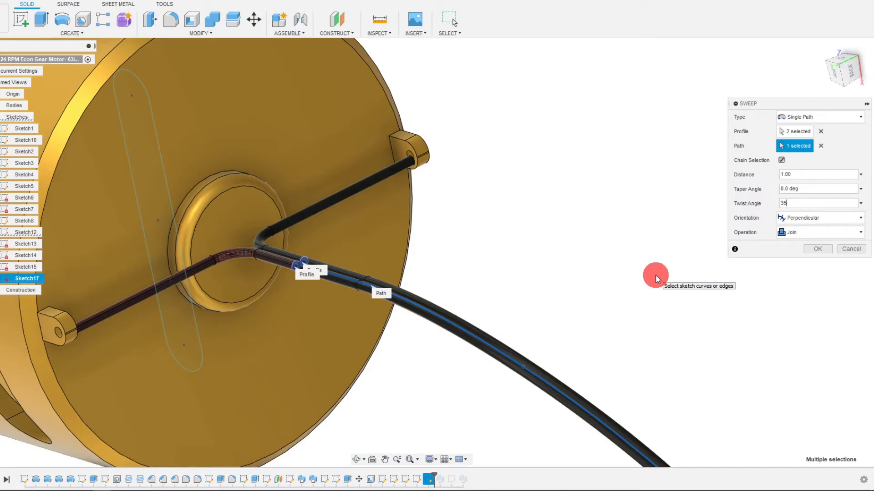
type("0*")
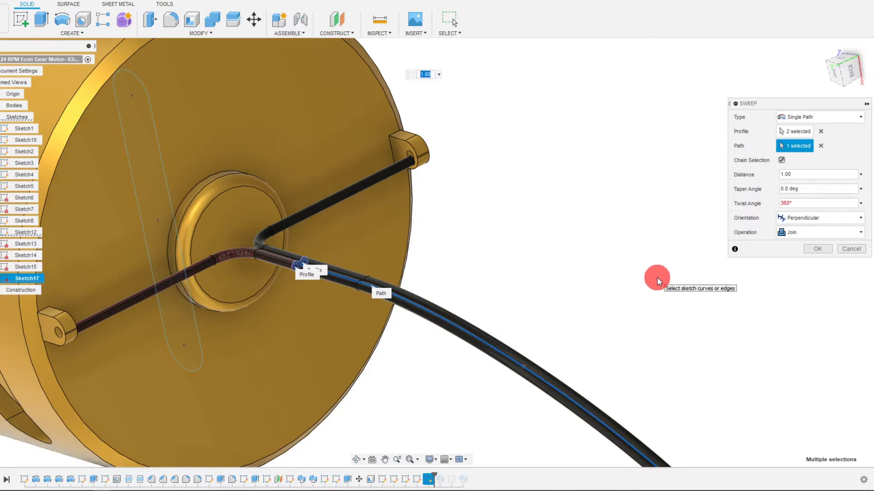
type("15")
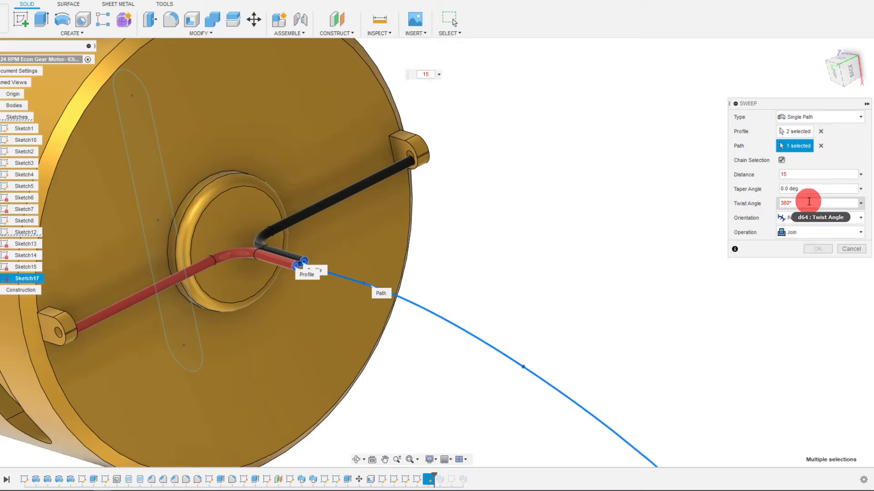
type("*15")
left_click_drag(806, 175, 774, 175)
type("1")
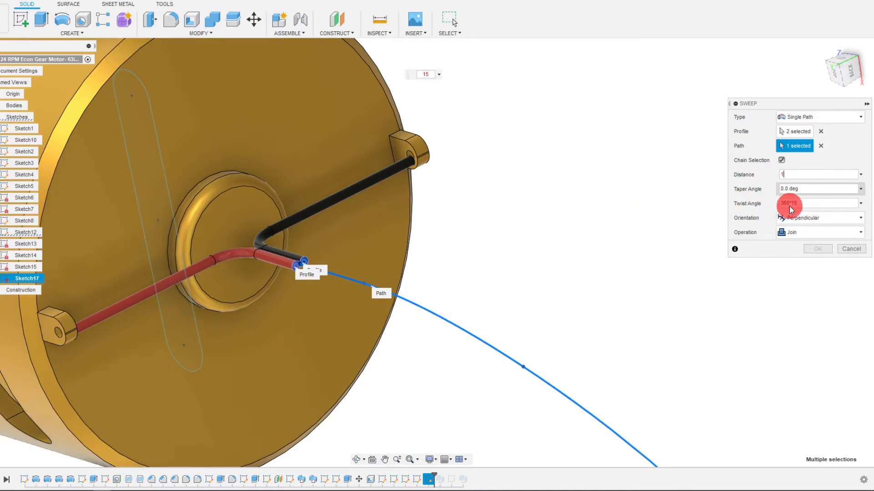
left_click(494, 275)
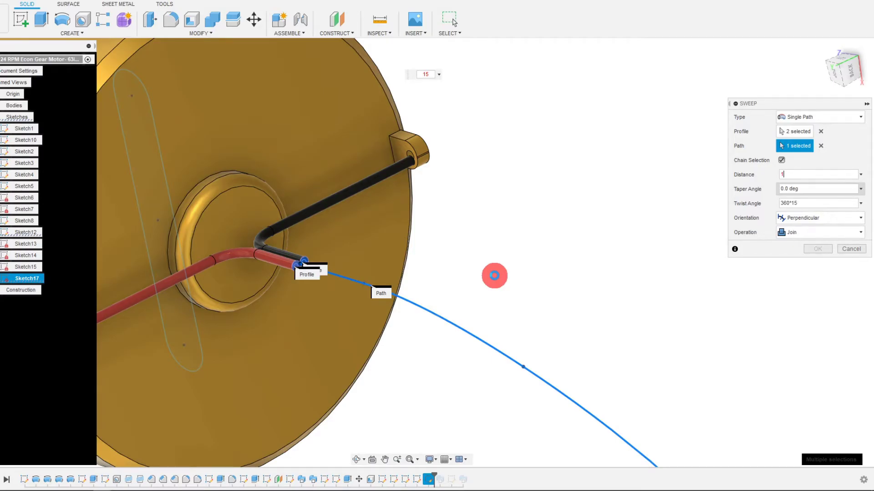
Step: Check the twisted wire preview, switch the sweep's operation away from Cut, and create the twisted wire pair along the path
scroll(517, 223, "down", 4)
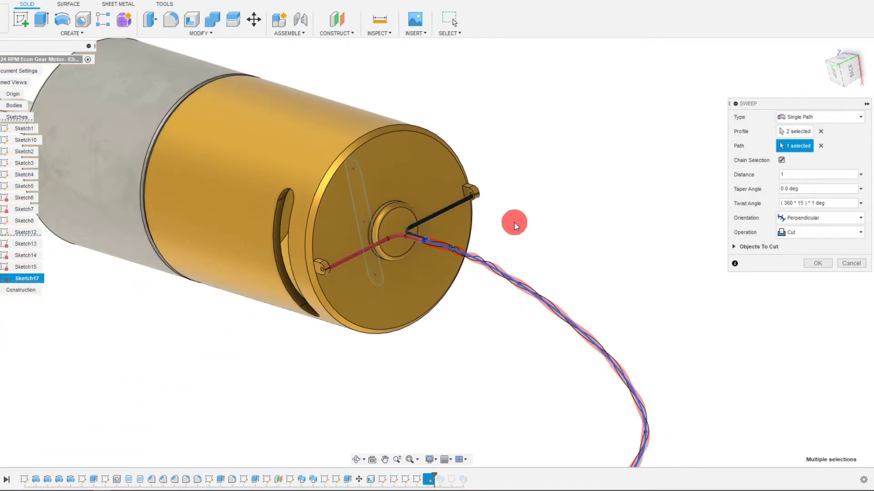
scroll(514, 222, "down", 3)
scroll(488, 225, "up", 6)
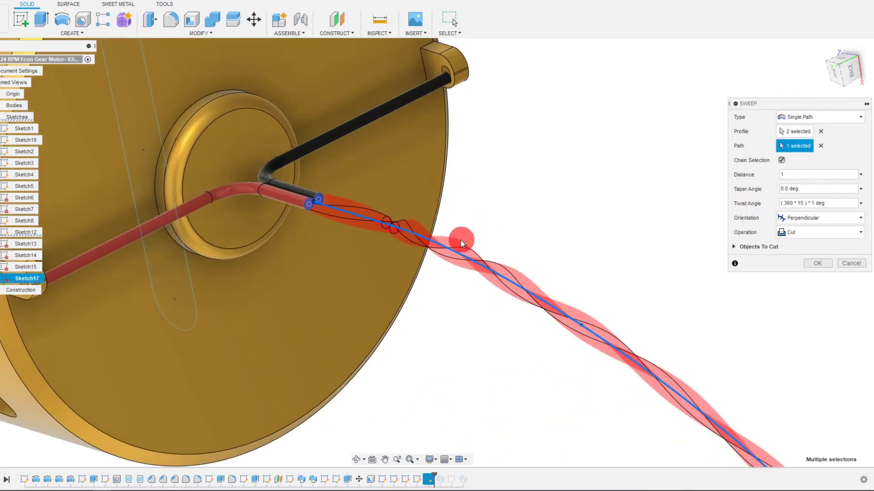
middle_click_drag(387, 277, 373, 305, "shift")
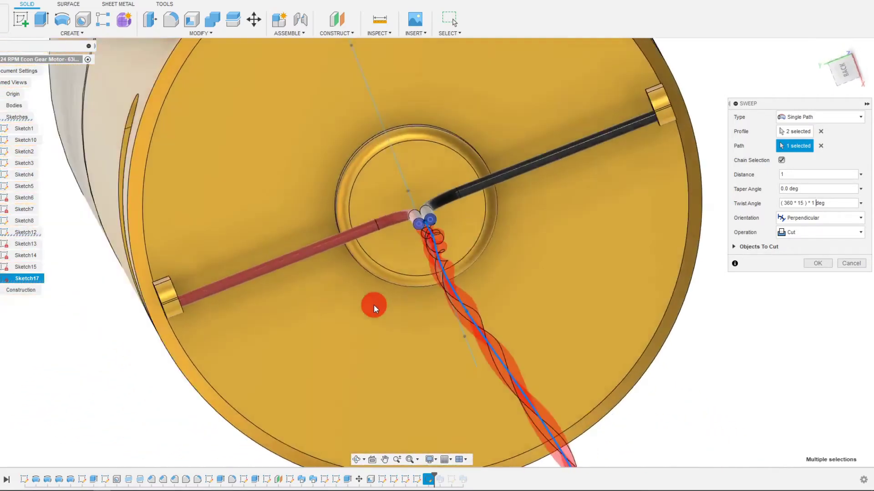
scroll(373, 304, "down", 4)
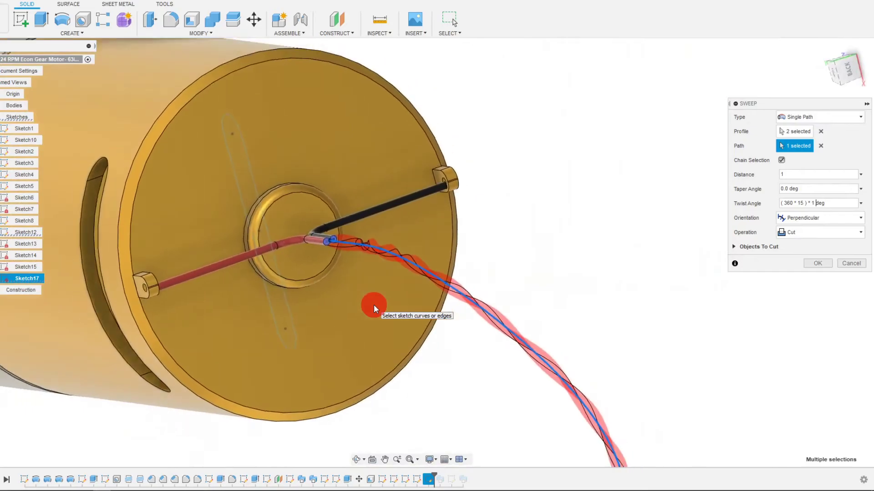
scroll(373, 305, "down", 3)
middle_click_drag(373, 304, 392, 368, "shift")
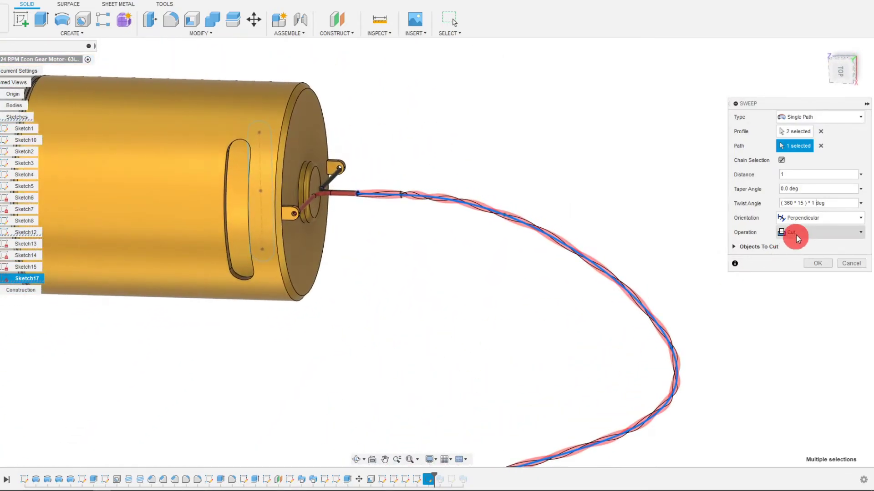
left_click(797, 233)
left_click(751, 284)
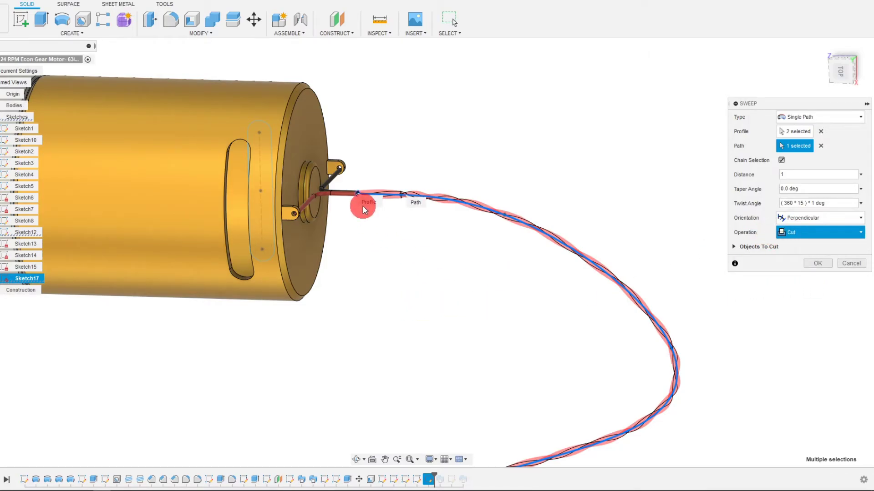
left_click(818, 263)
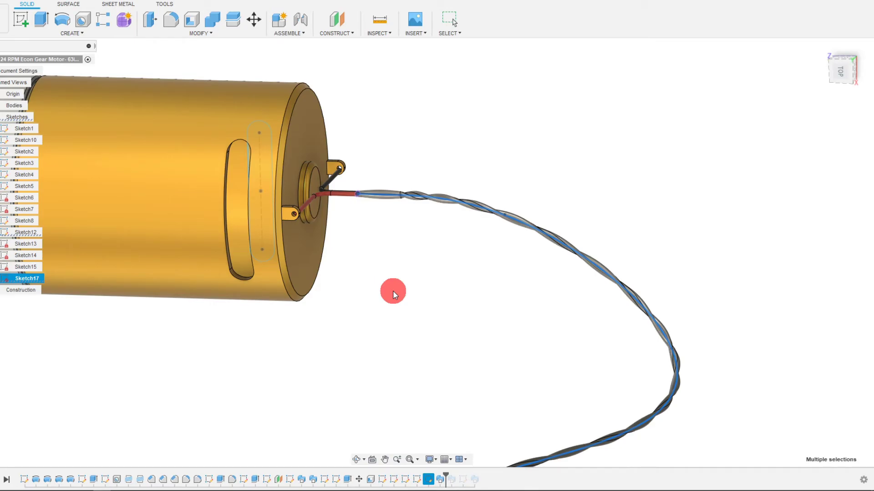
key("Escape")
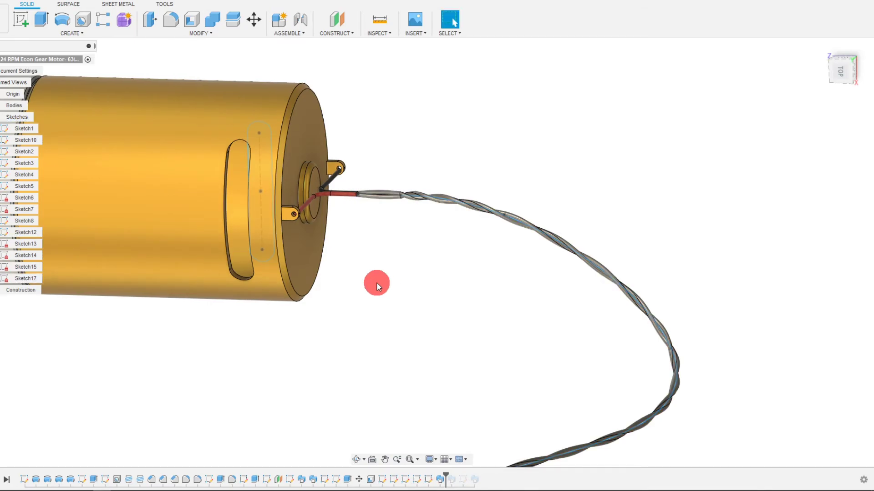